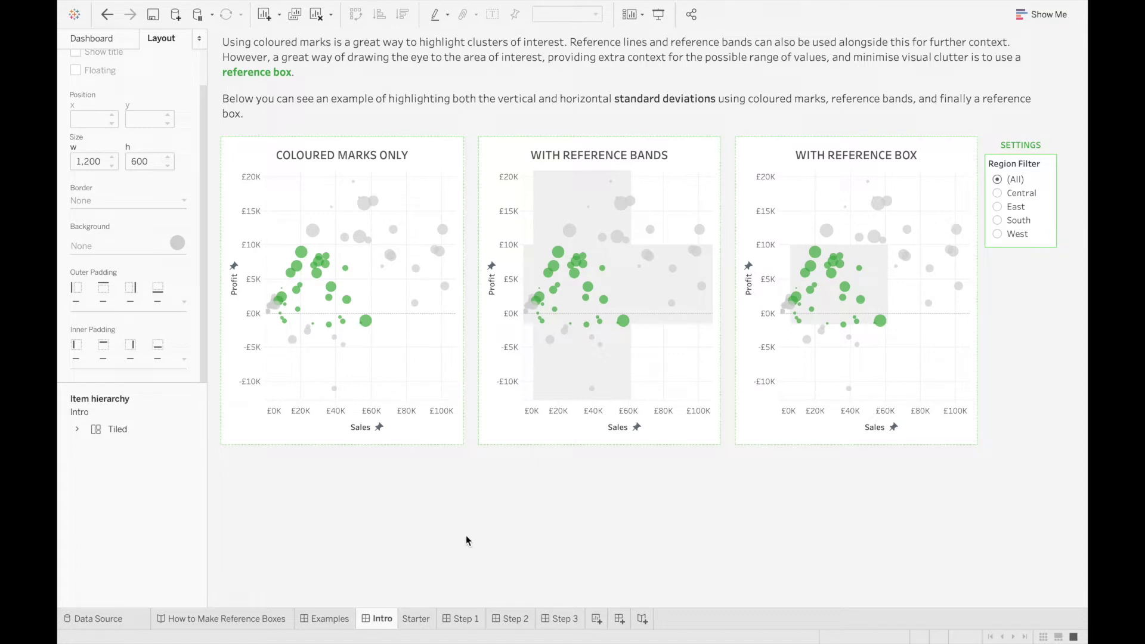
Step: Switch to the Starter worksheet showing the Sales vs Profit scatter plot
{"action": "left_click", "coordinate": [415, 619]}
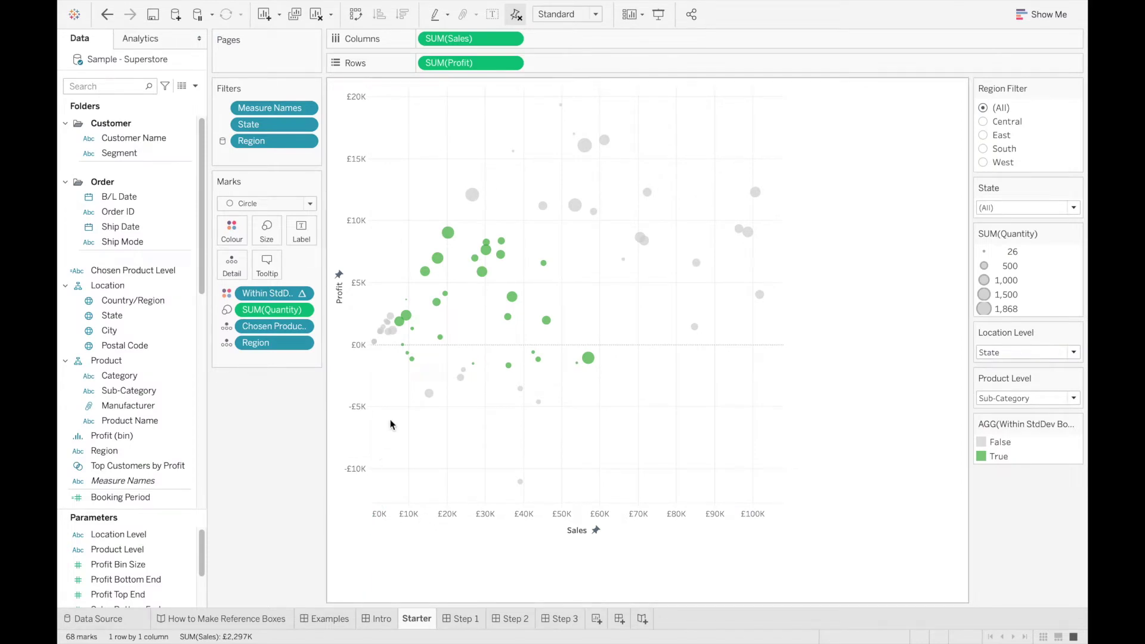
Step: Add a -1,1 Standard Deviation distribution on the Sales axis, not recalculated for selected points
{"action": "mouse_move", "coordinate": [408, 320]}
{"action": "right_click", "coordinate": [442, 539]}
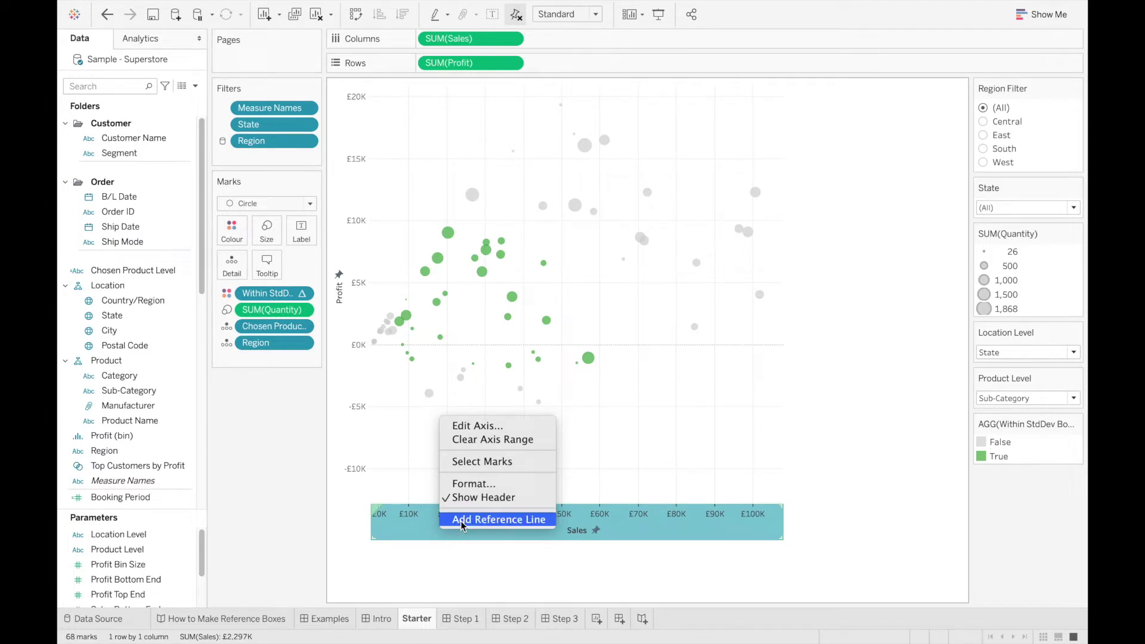
{"action": "left_click", "coordinate": [463, 521]}
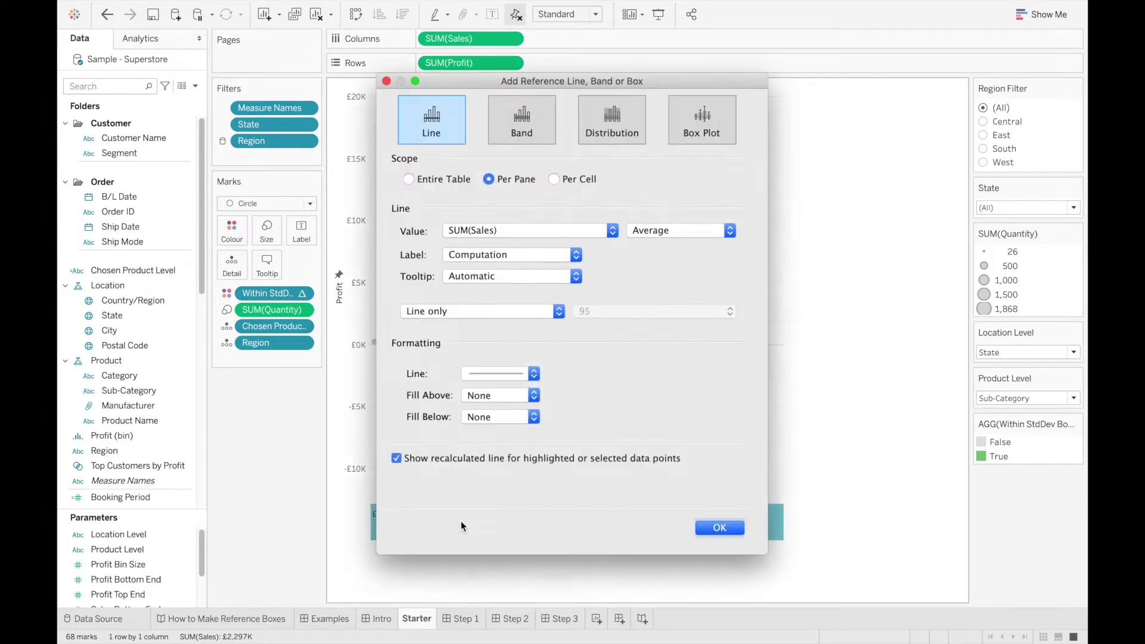
{"action": "left_click", "coordinate": [620, 126]}
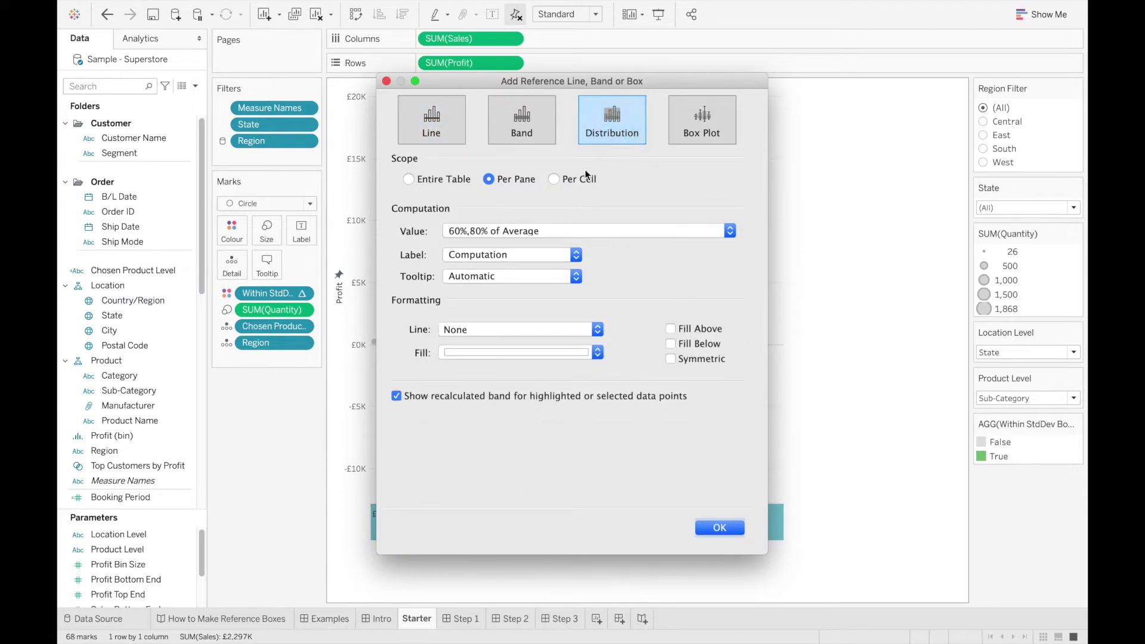
{"action": "left_click", "coordinate": [542, 230]}
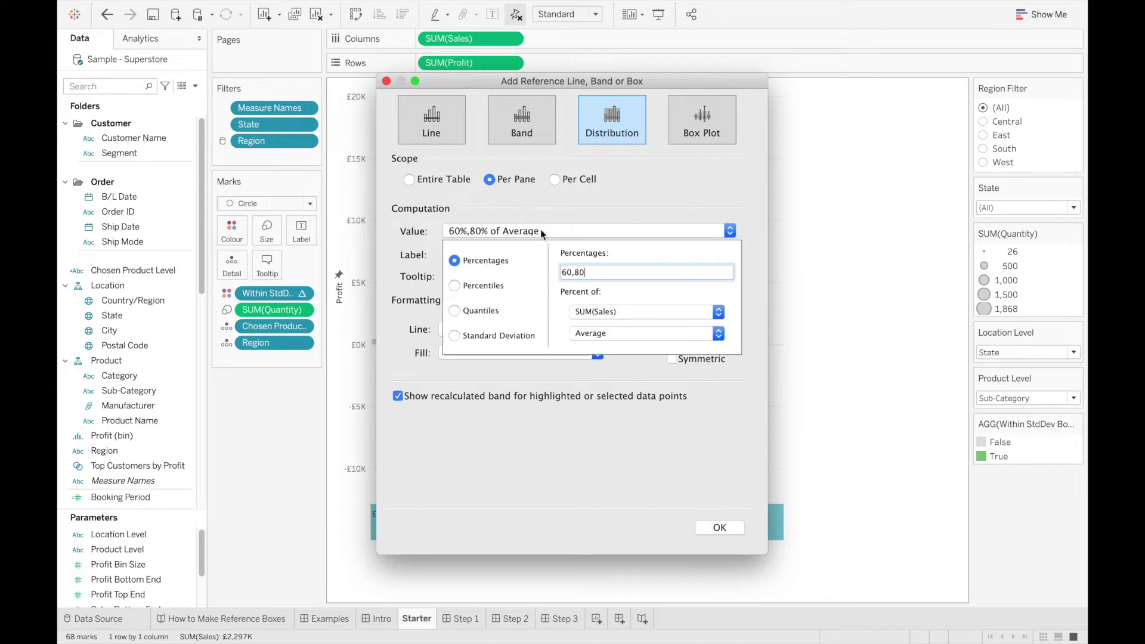
{"action": "left_click", "coordinate": [481, 335]}
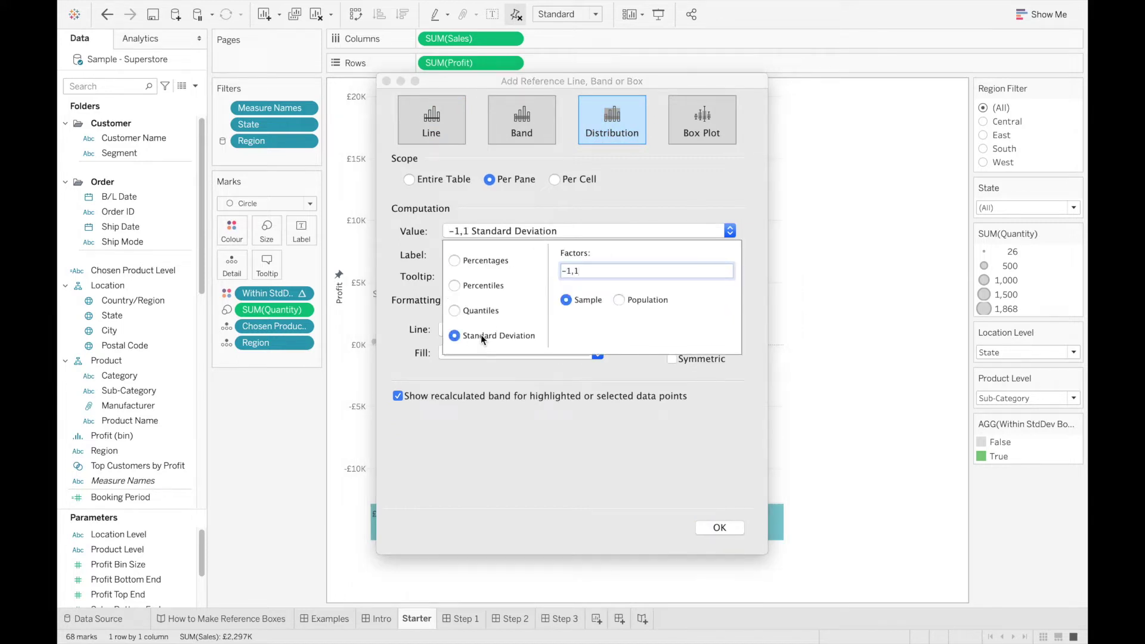
{"action": "left_click", "coordinate": [586, 231]}
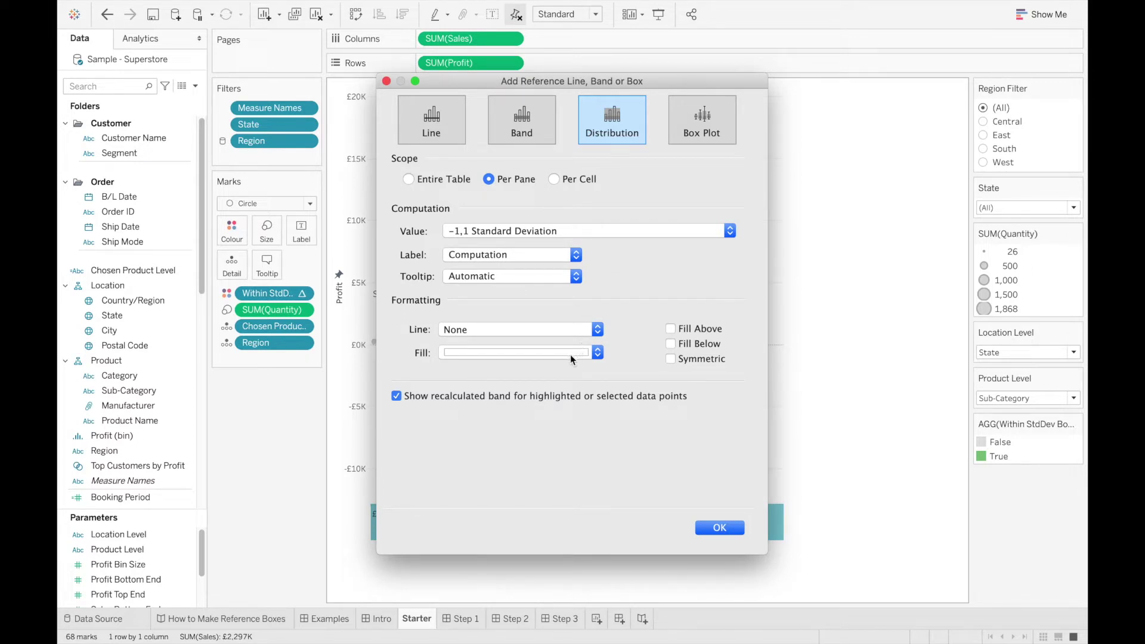
{"action": "left_click", "coordinate": [396, 396]}
{"action": "left_click", "coordinate": [444, 353]}
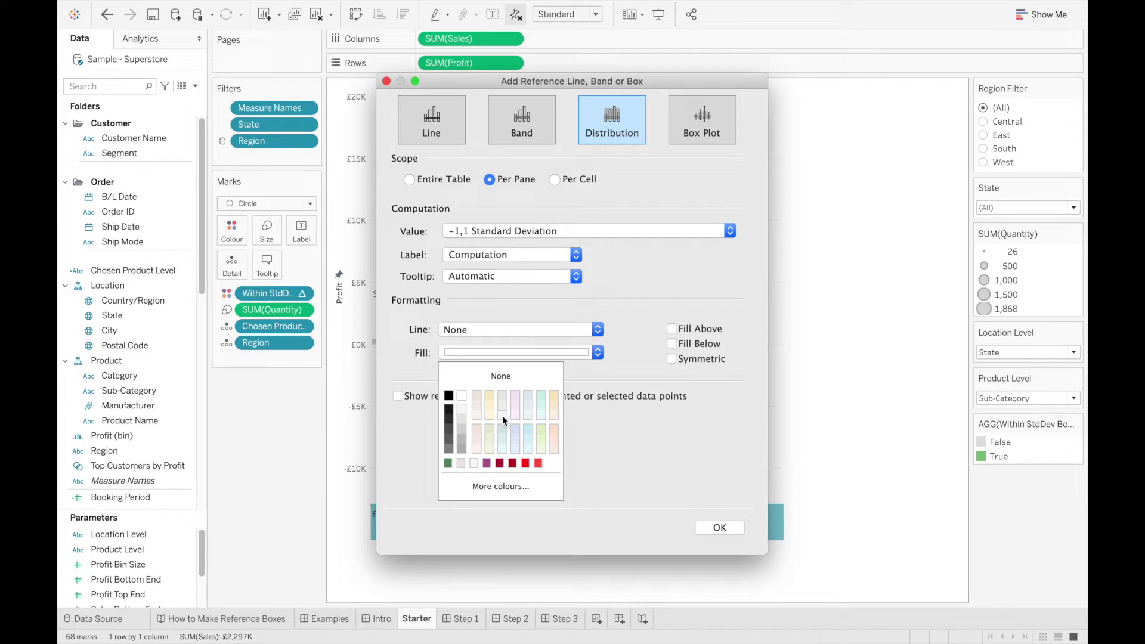
{"action": "left_click", "coordinate": [503, 416]}
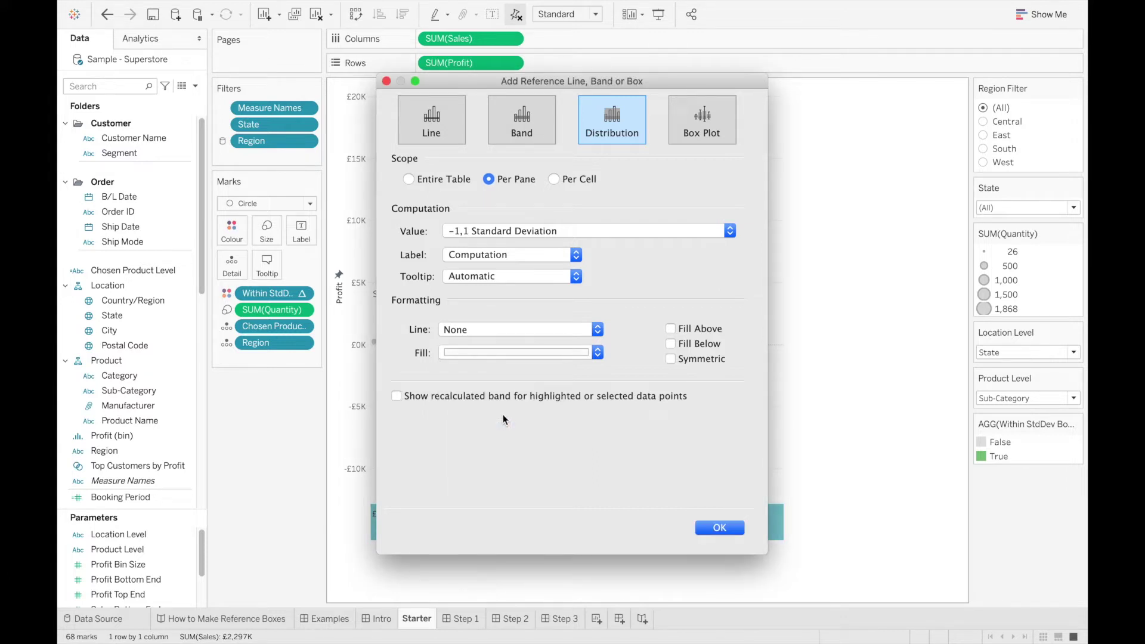
{"action": "left_click_drag", "start_coordinate": [524, 87], "coordinate": [732, 87]}
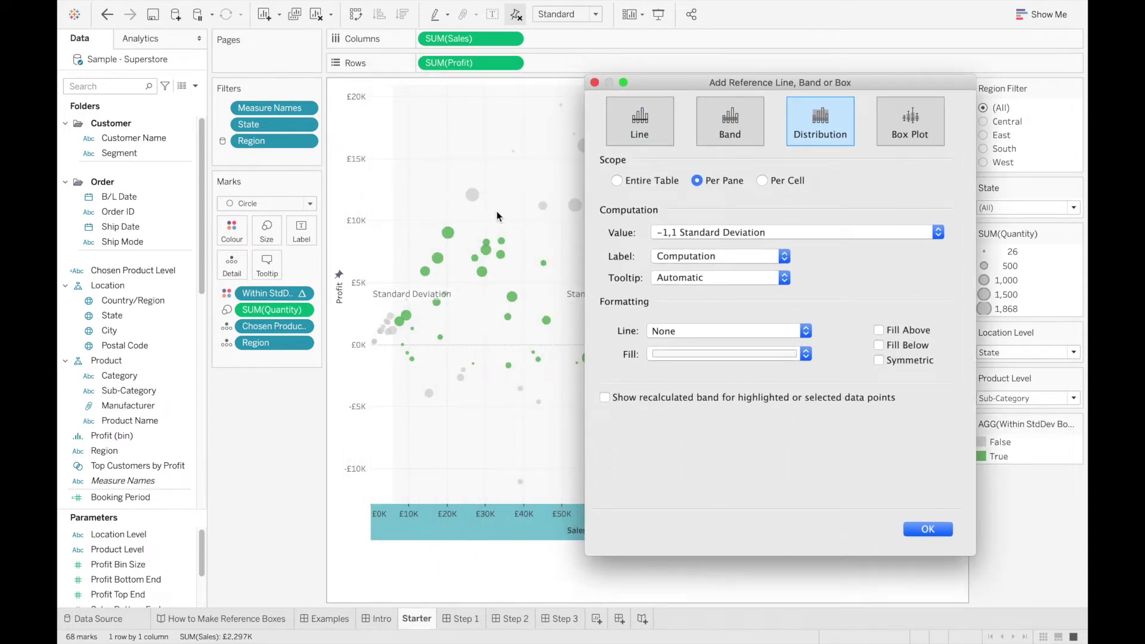
Step: Give the Sales band no label and solid lines, then apply it
{"action": "left_click", "coordinate": [784, 257]}
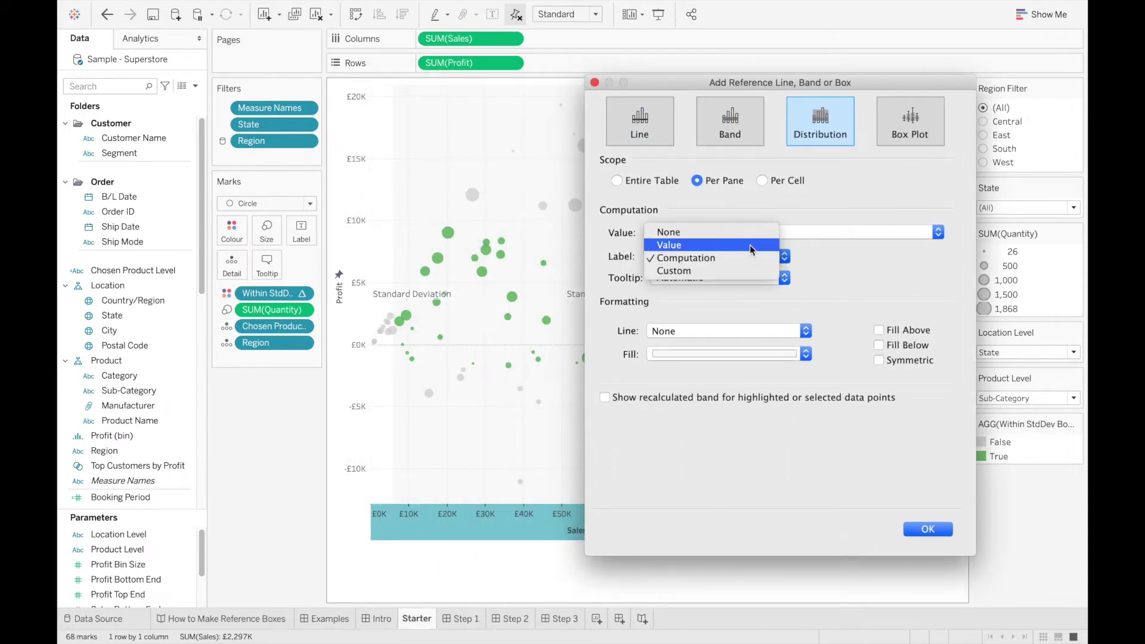
{"action": "left_click", "coordinate": [735, 234]}
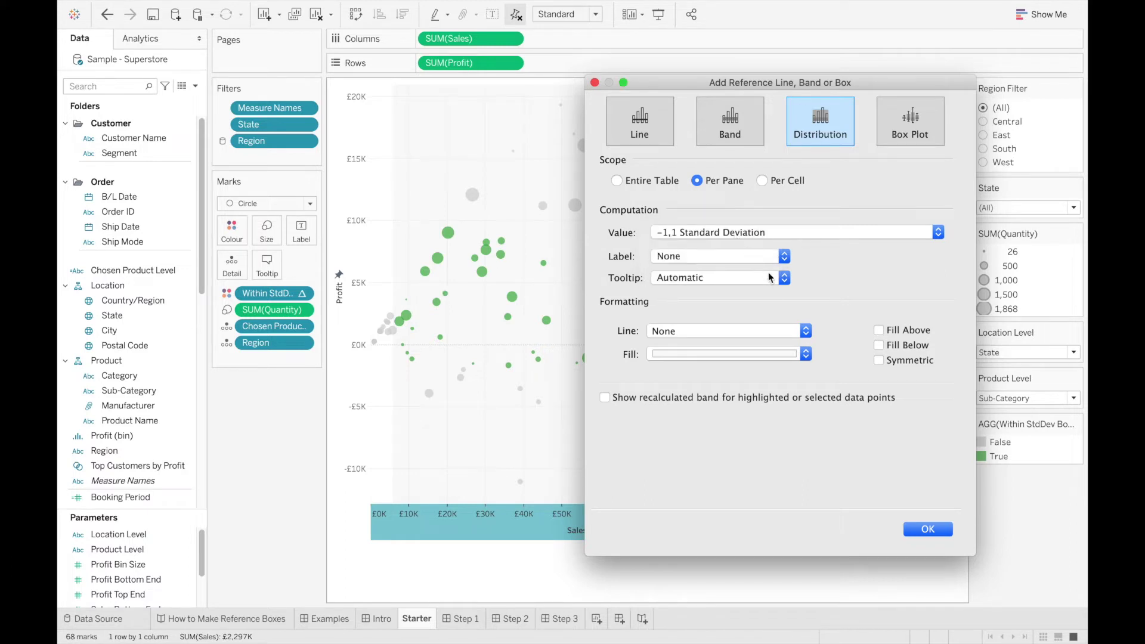
{"action": "left_click", "coordinate": [756, 331]}
{"action": "left_click", "coordinate": [740, 370]}
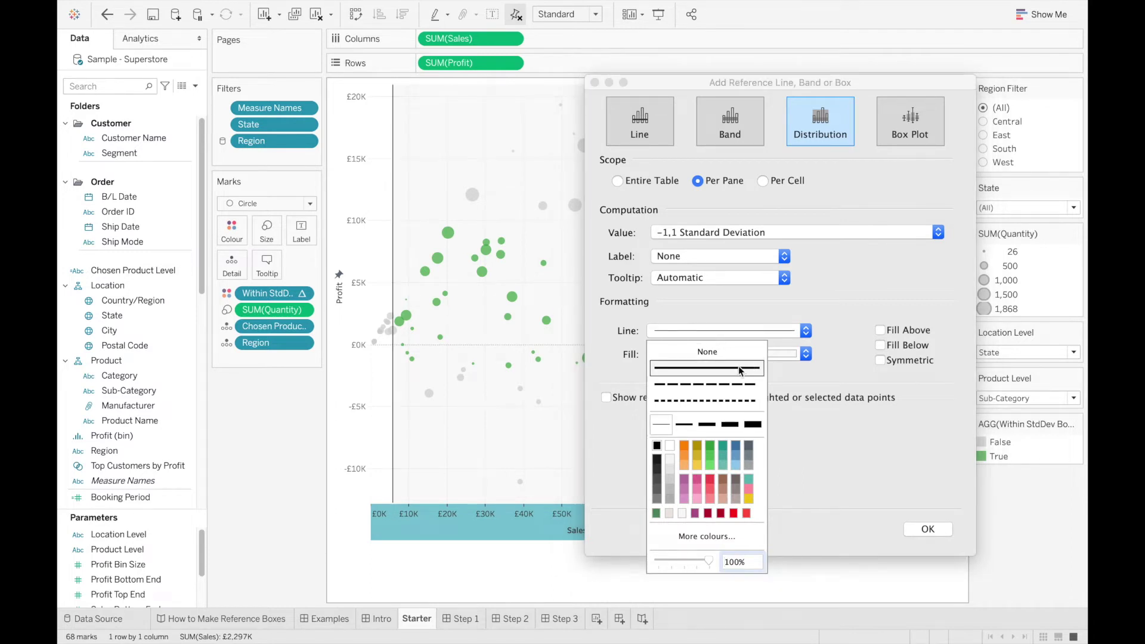
{"action": "left_click", "coordinate": [765, 332]}
{"action": "left_click", "coordinate": [928, 529]}
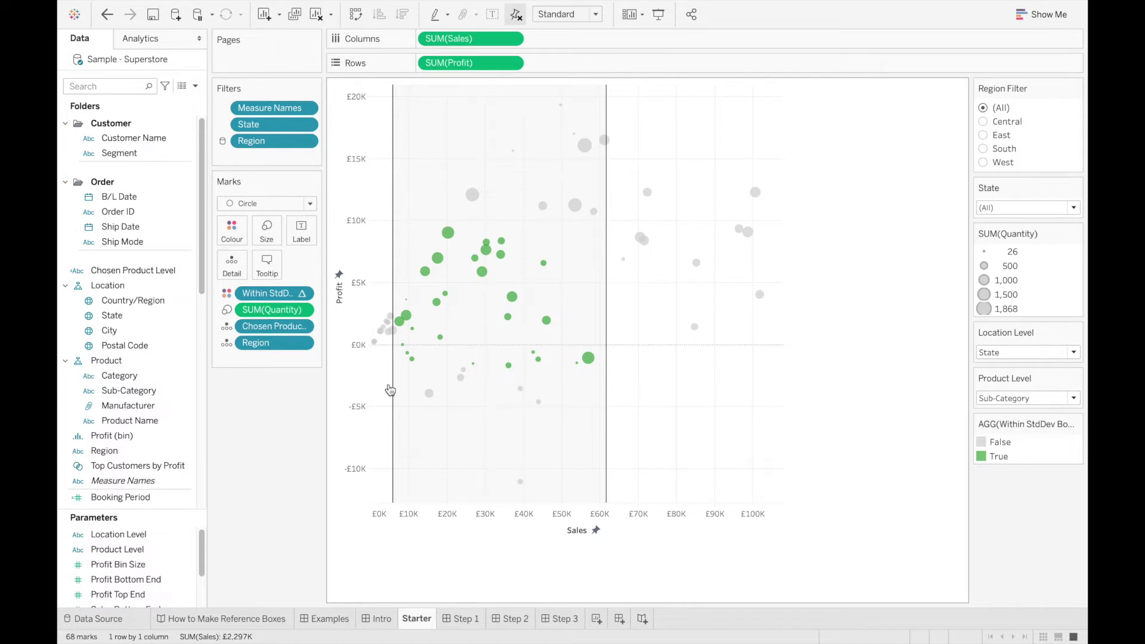
Step: Add a Profit axis distribution reference with a single -1 Standard Deviation factor
{"action": "right_click", "coordinate": [343, 379]}
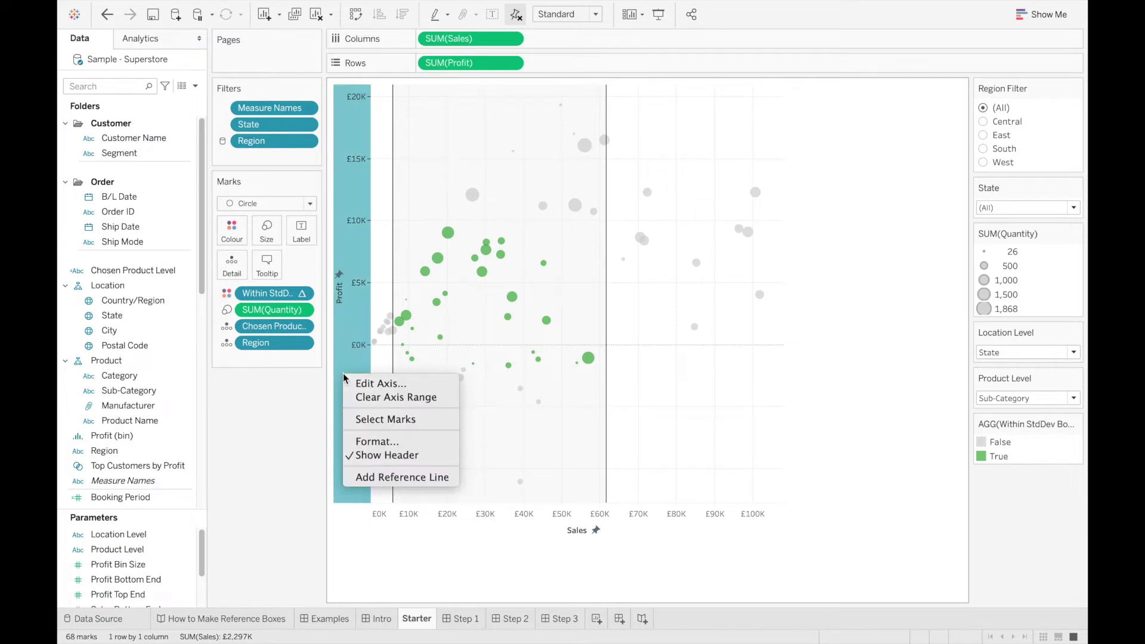
{"action": "left_click", "coordinate": [411, 477]}
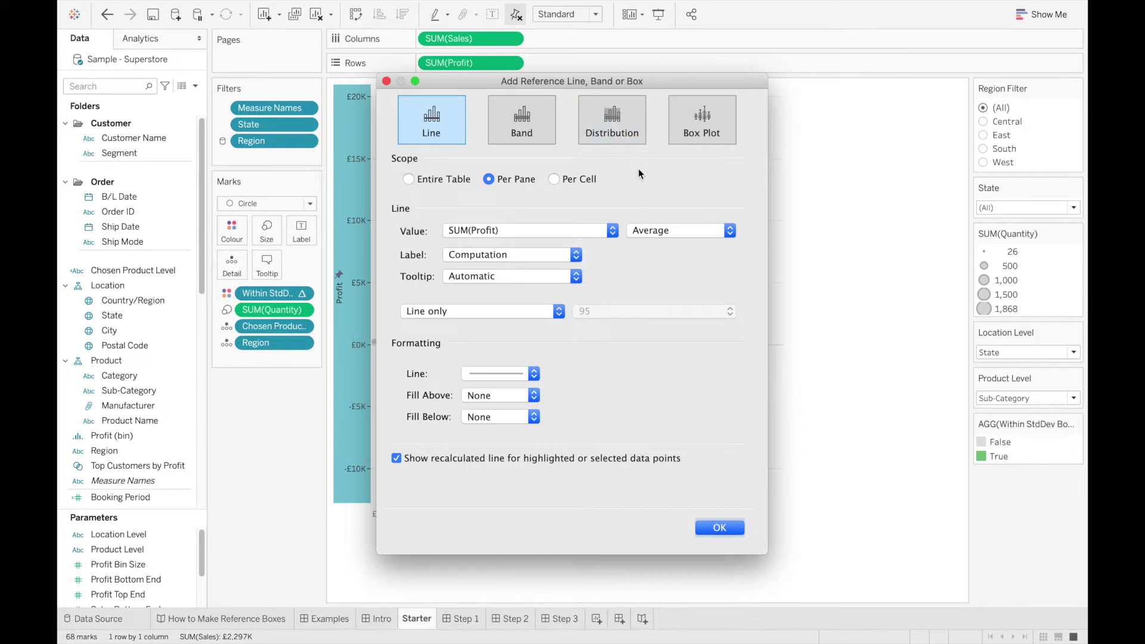
{"action": "left_click", "coordinate": [624, 134]}
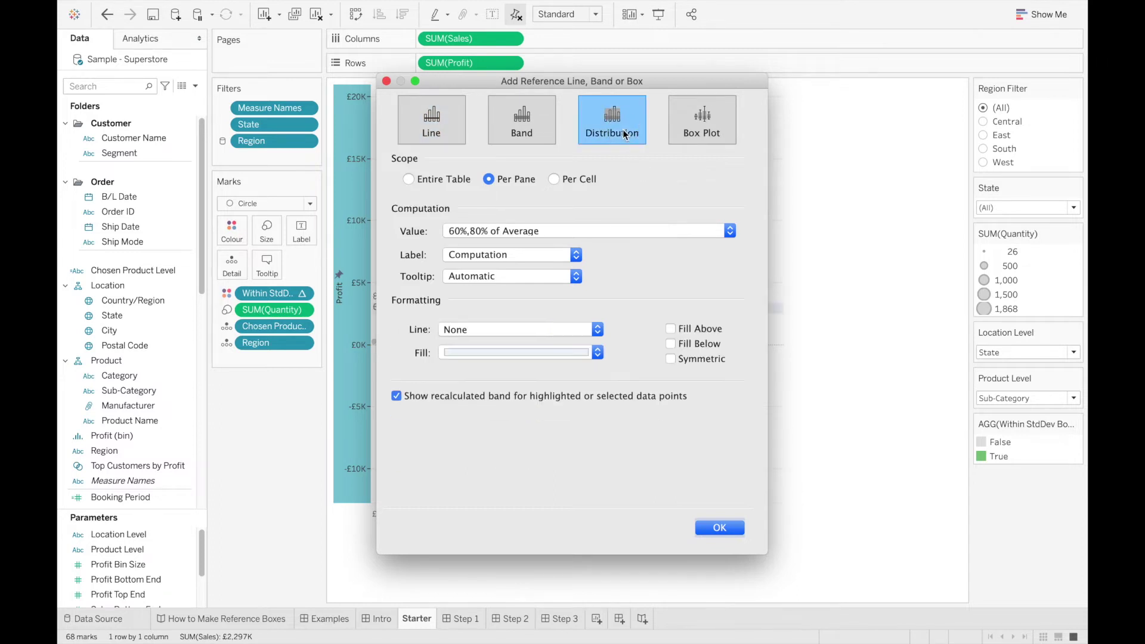
{"action": "left_click", "coordinate": [626, 231]}
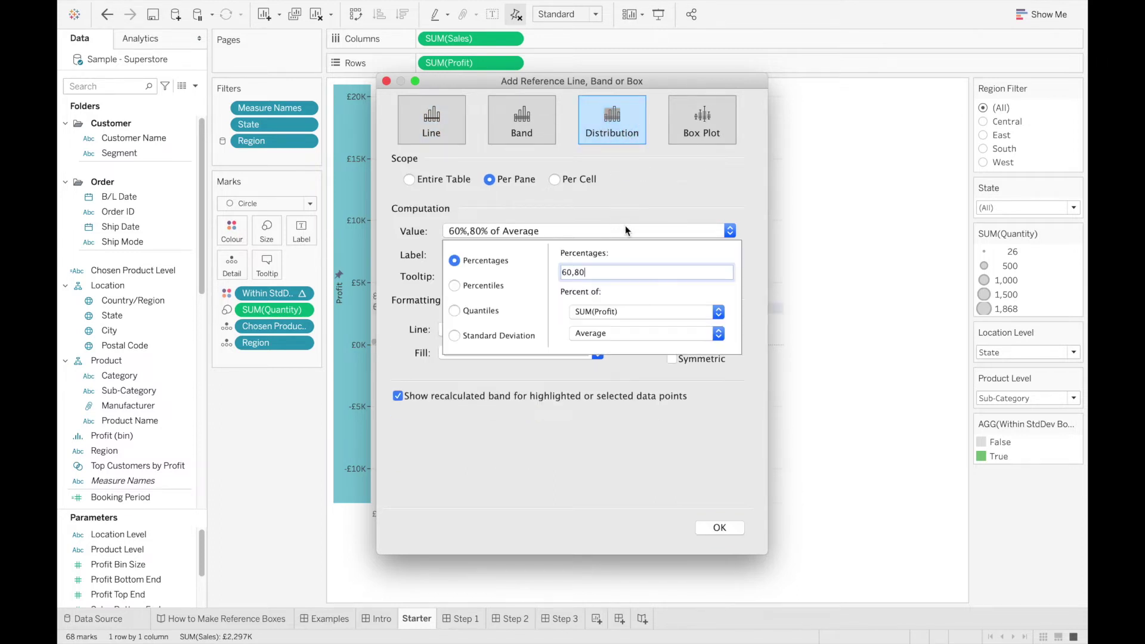
{"action": "left_click", "coordinate": [512, 334]}
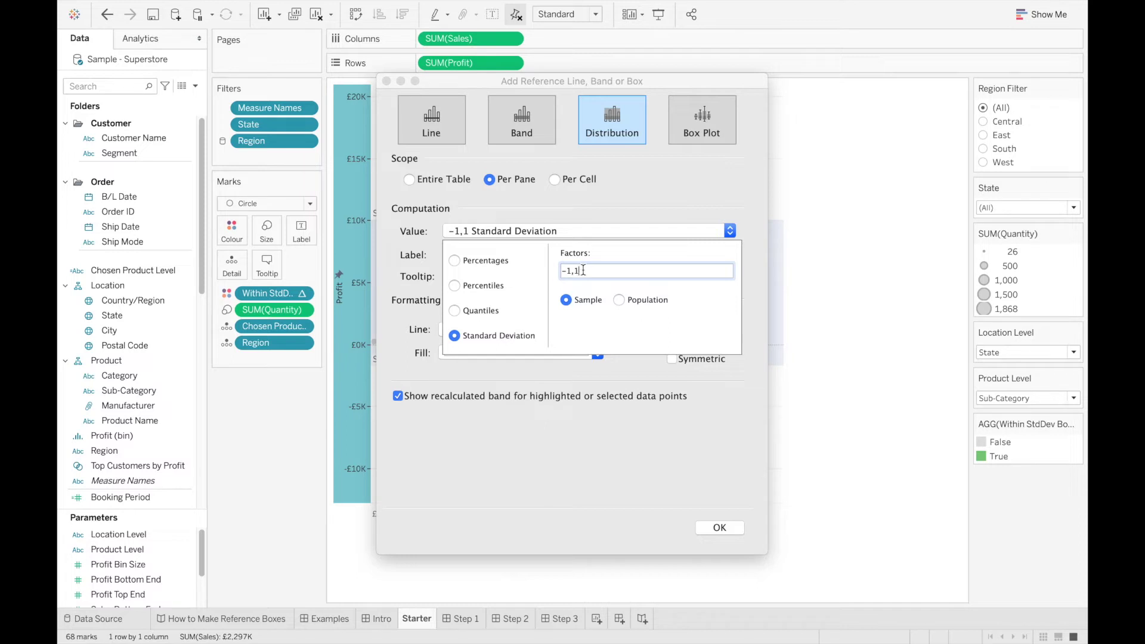
{"action": "left_click", "coordinate": [583, 270]}
{"action": "key", "text": "BackSpace"}
{"action": "key", "text": "BackSpace"}
{"action": "left_click", "coordinate": [606, 231]}
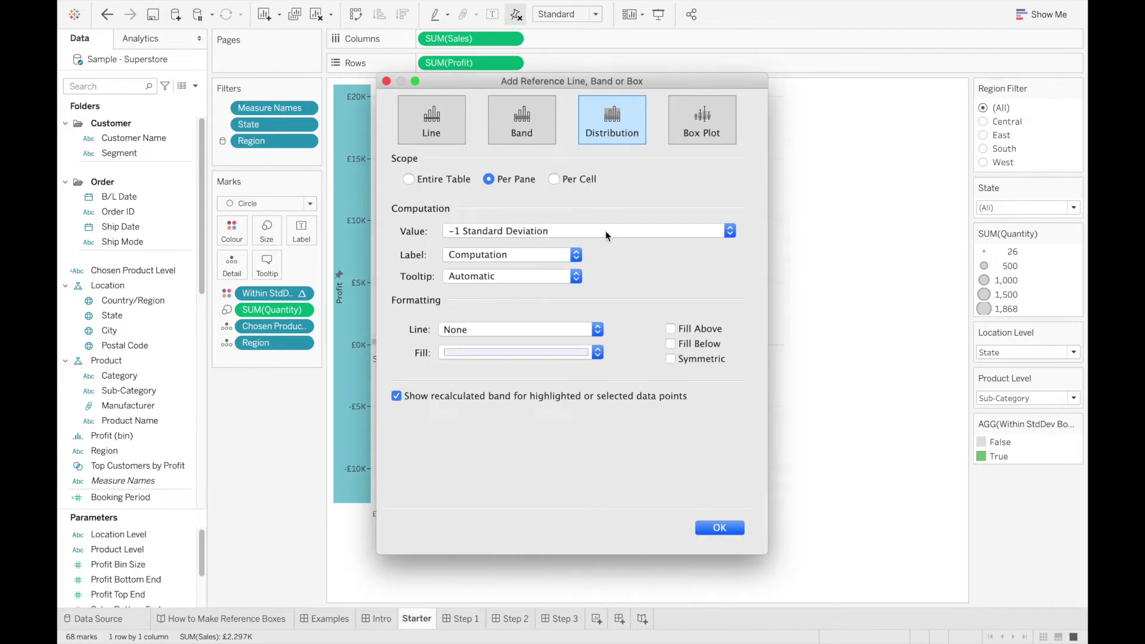
Step: Shade the band below its line, symmetric, with a white fill
{"action": "left_click", "coordinate": [671, 345]}
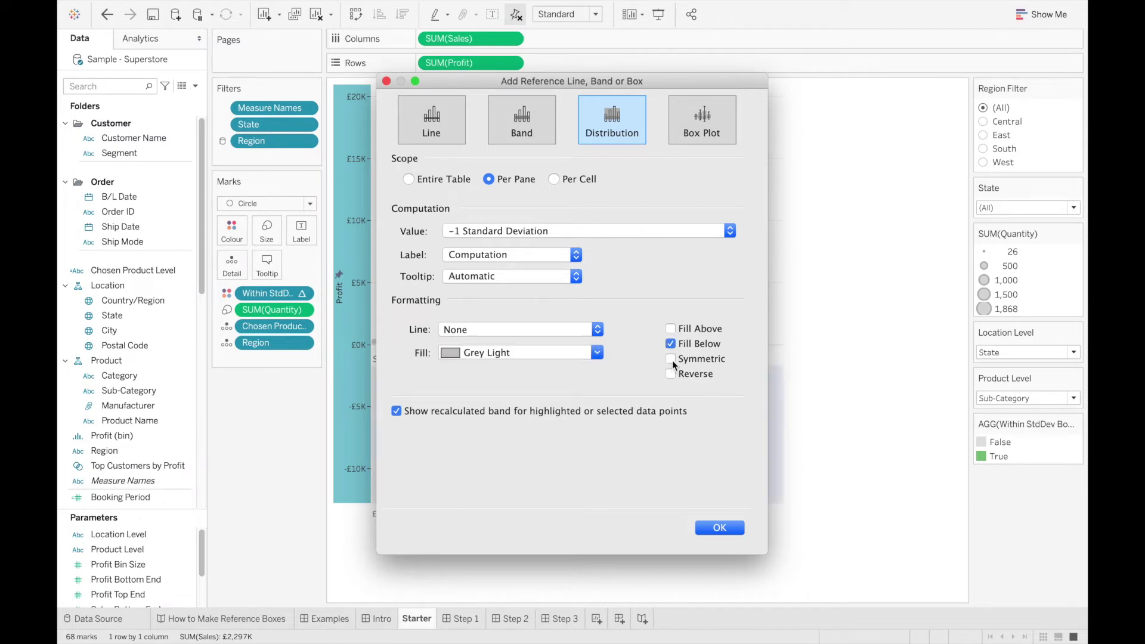
{"action": "left_click", "coordinate": [672, 360]}
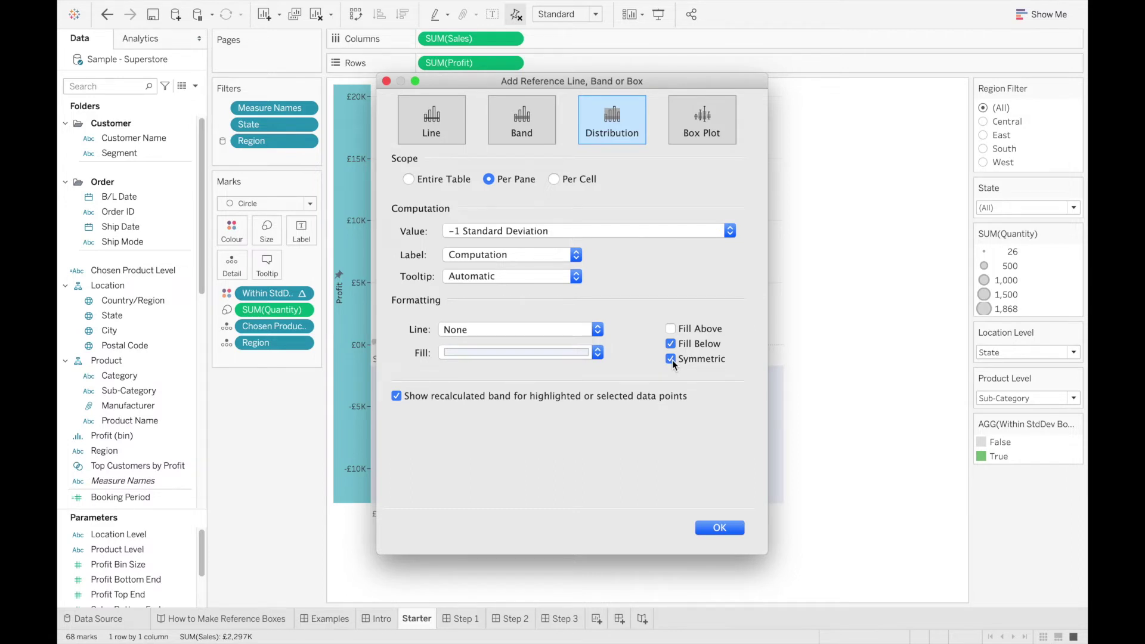
{"action": "left_click", "coordinate": [672, 360]}
{"action": "left_click", "coordinate": [598, 353]}
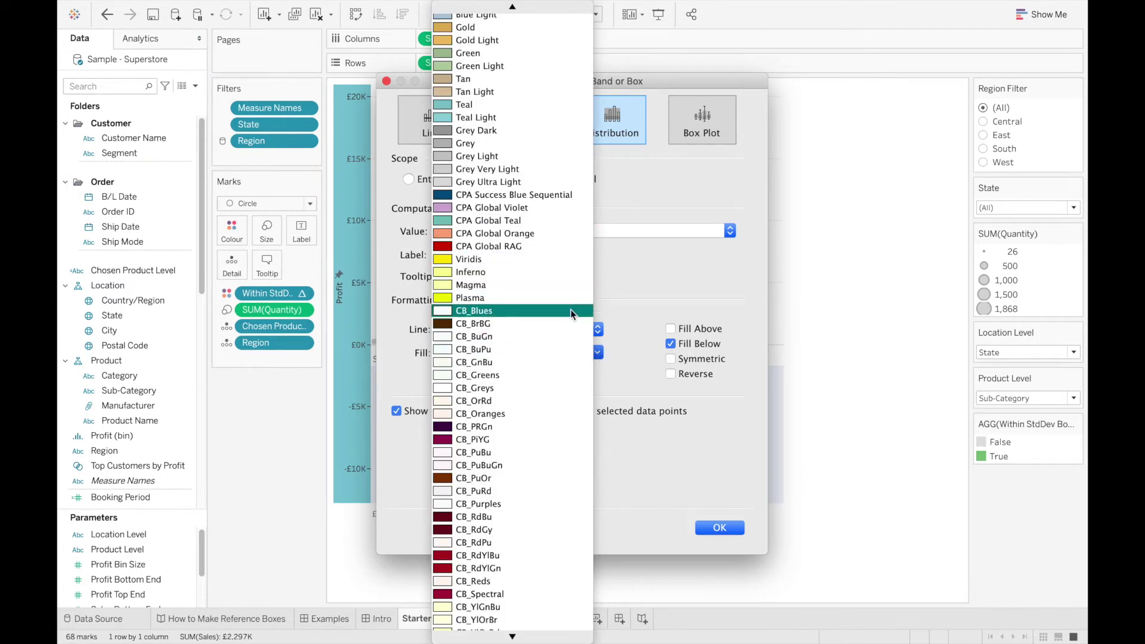
{"action": "left_click", "coordinate": [626, 353]}
{"action": "left_click", "coordinate": [669, 359]}
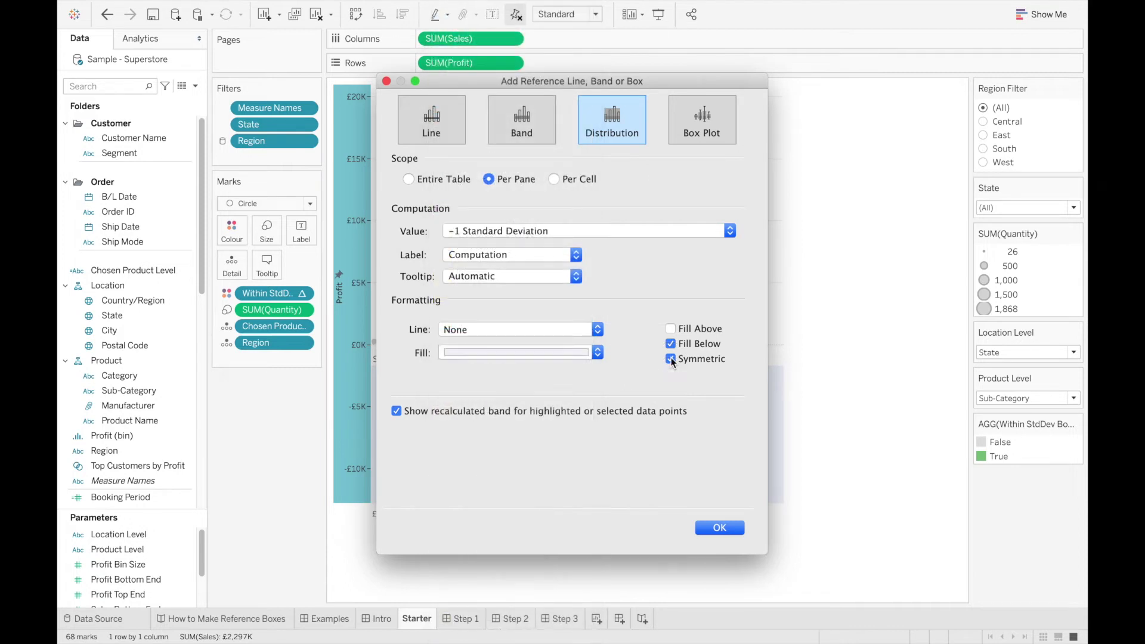
{"action": "left_click", "coordinate": [598, 353]}
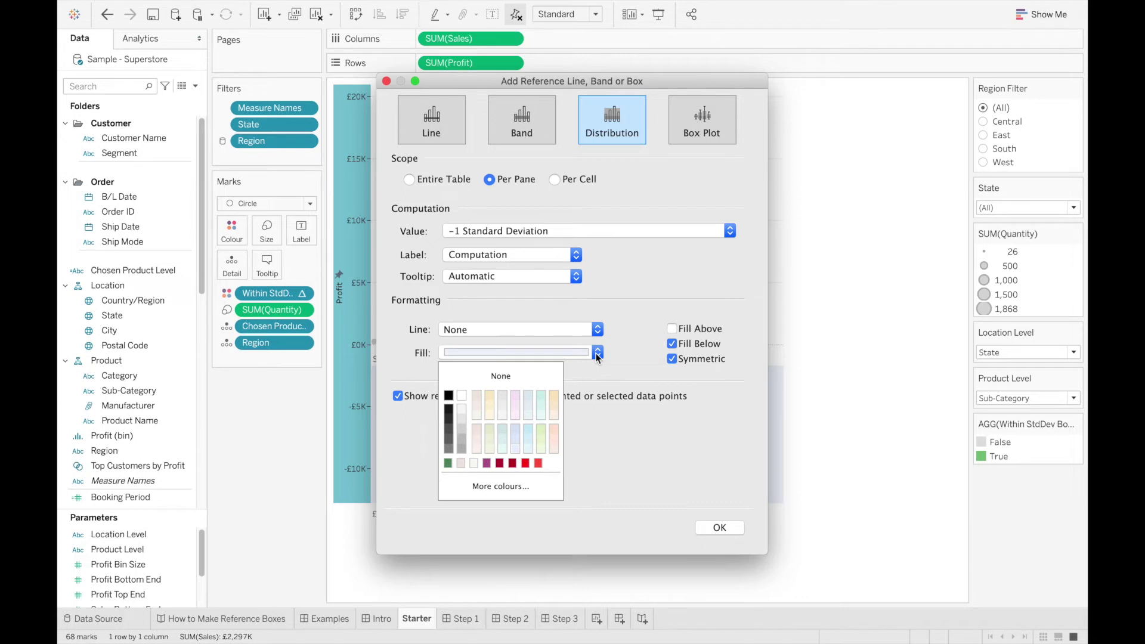
{"action": "left_click", "coordinate": [461, 397]}
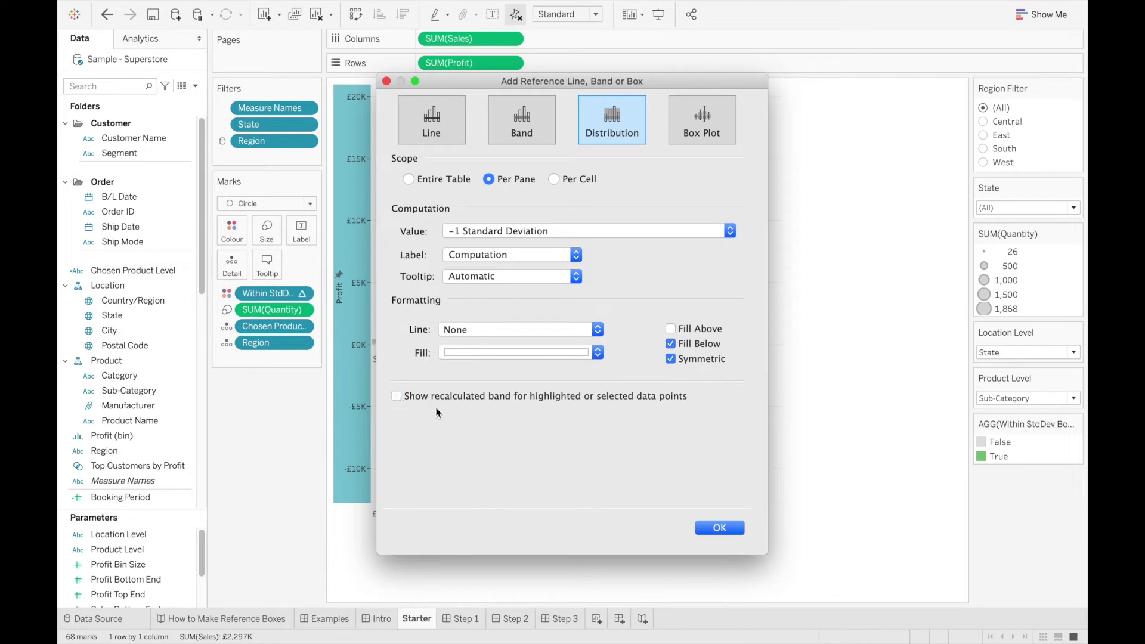
Step: Set the band's label to None and its line to the thinnest solid style, then apply
{"action": "left_click", "coordinate": [563, 255]}
{"action": "left_click", "coordinate": [532, 231]}
{"action": "left_click", "coordinate": [556, 329]}
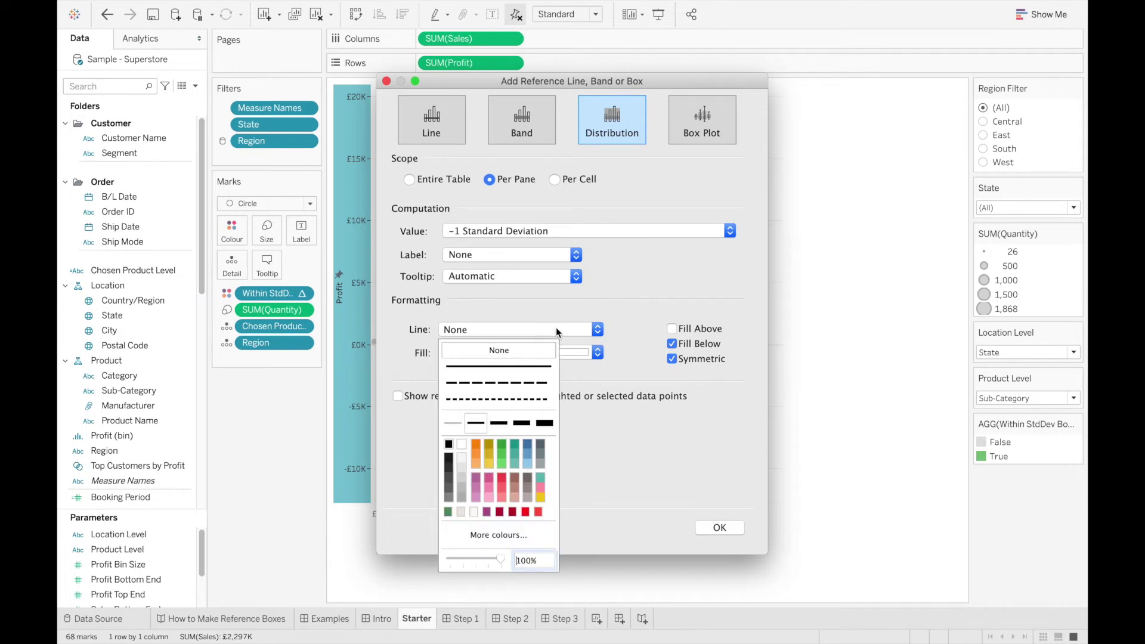
{"action": "left_click", "coordinate": [516, 367]}
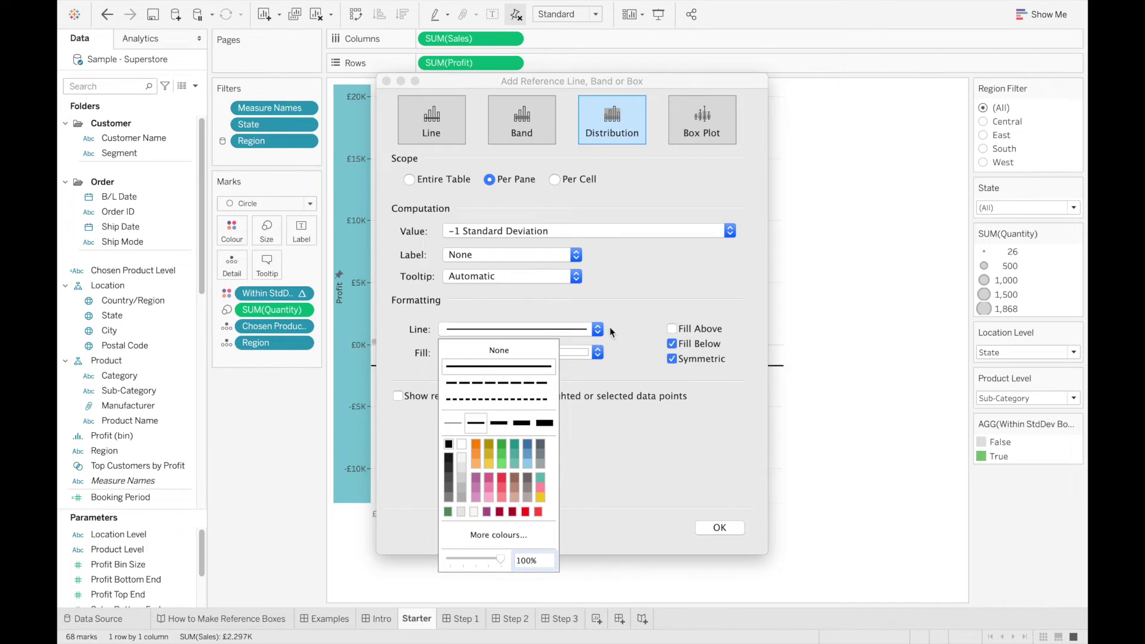
{"action": "left_click", "coordinate": [455, 424]}
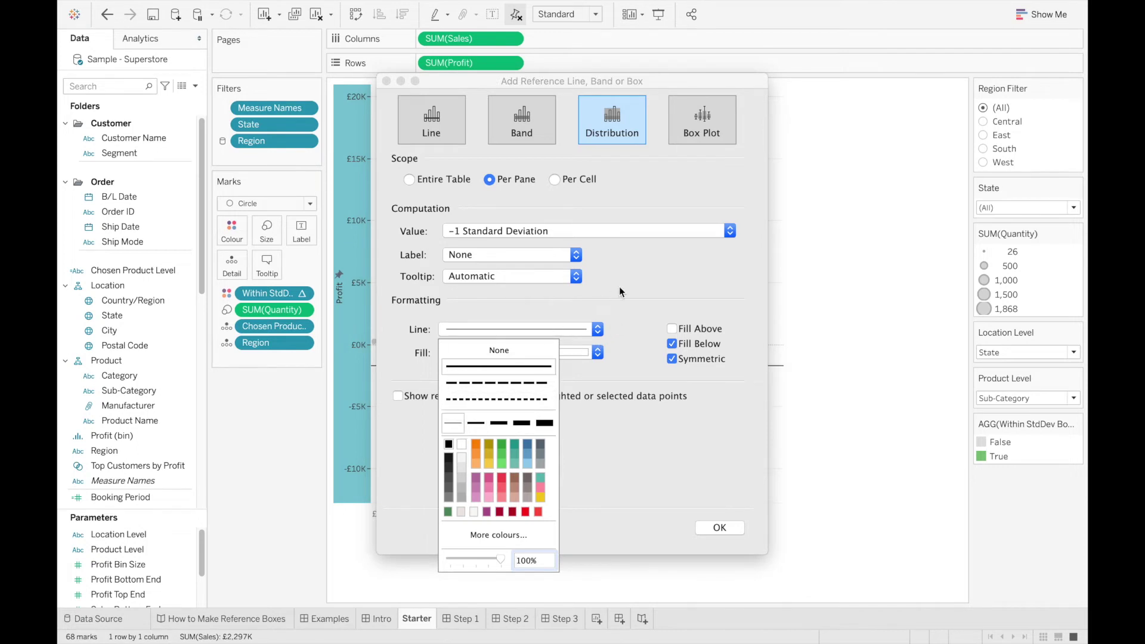
{"action": "left_click", "coordinate": [620, 291]}
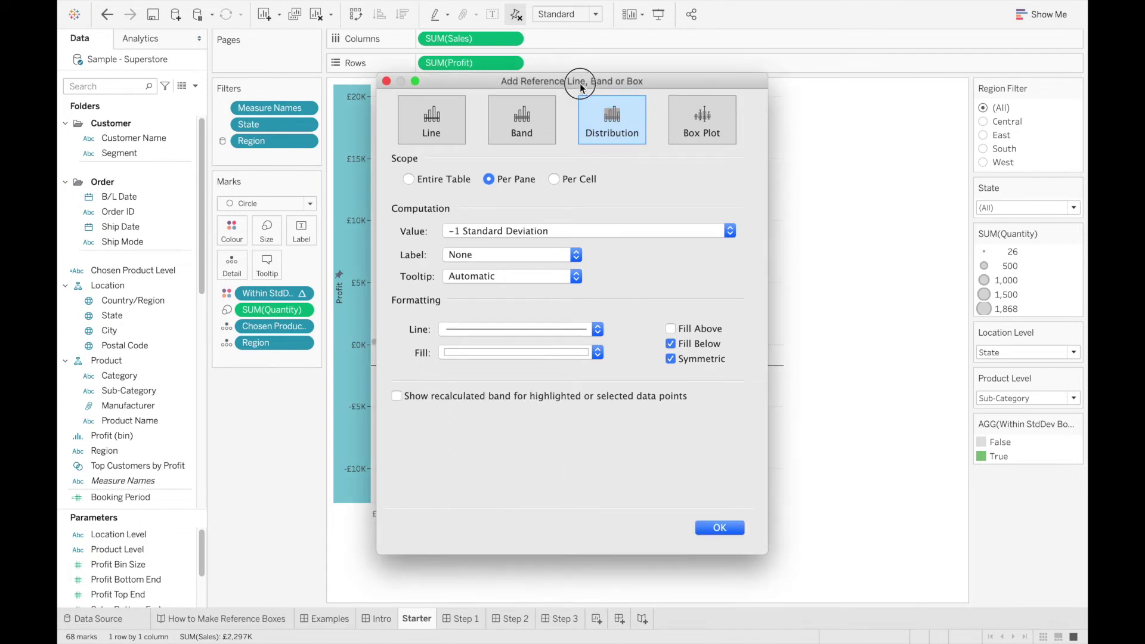
{"action": "left_click_drag", "start_coordinate": [578, 81], "coordinate": [805, 87]}
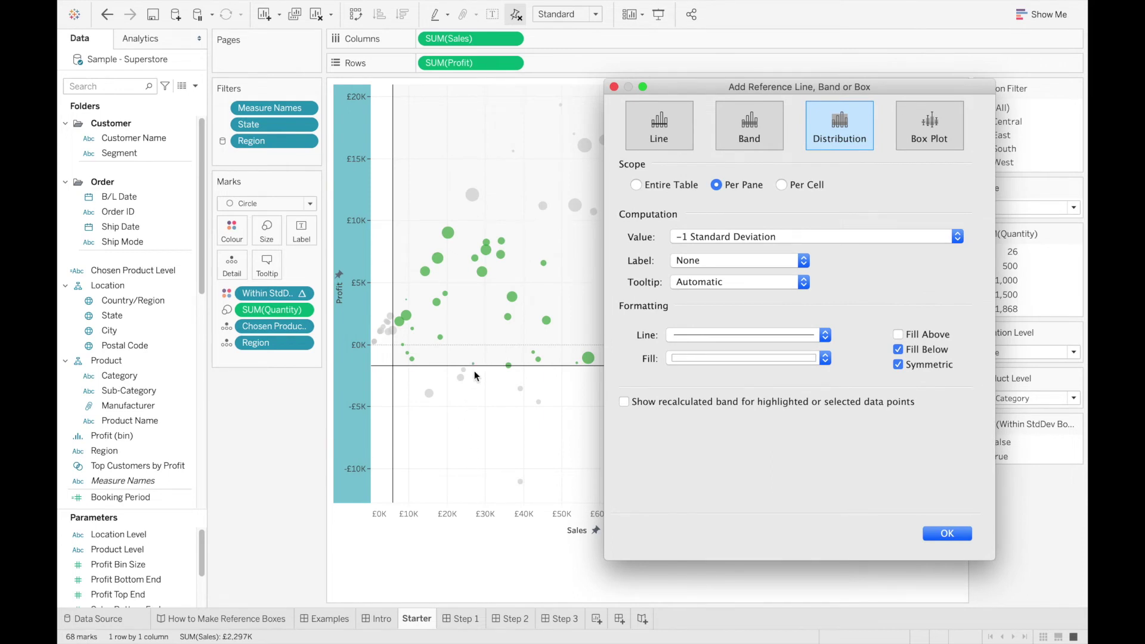
{"action": "left_click", "coordinate": [958, 533]}
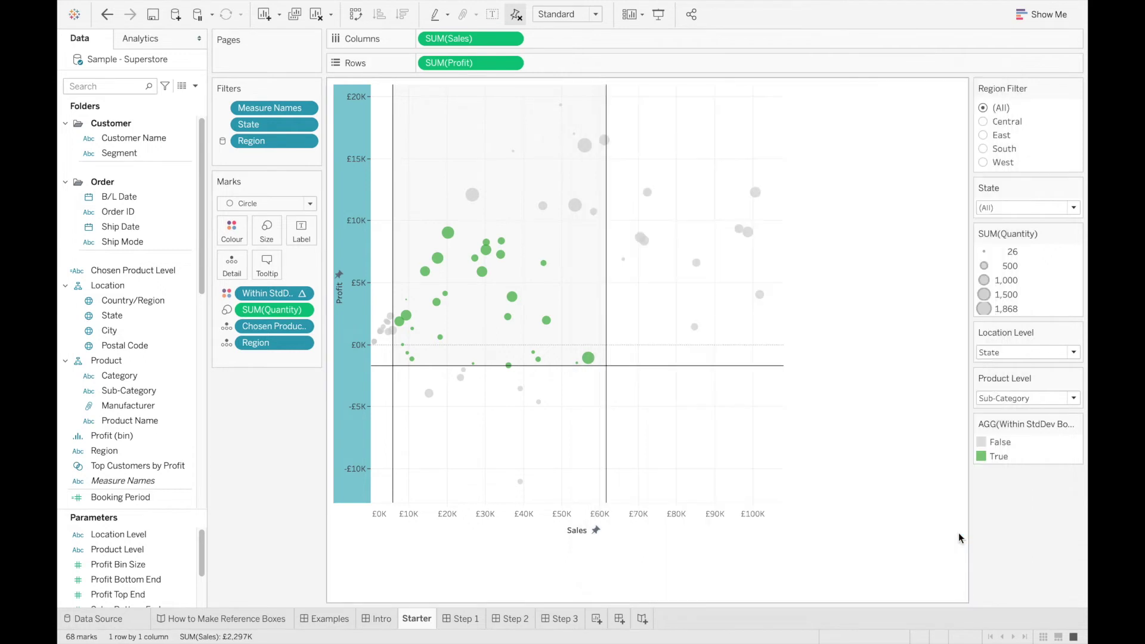
Step: Add a second Profit distribution reference with a single 1 Standard Deviation factor
{"action": "right_click", "coordinate": [350, 246]}
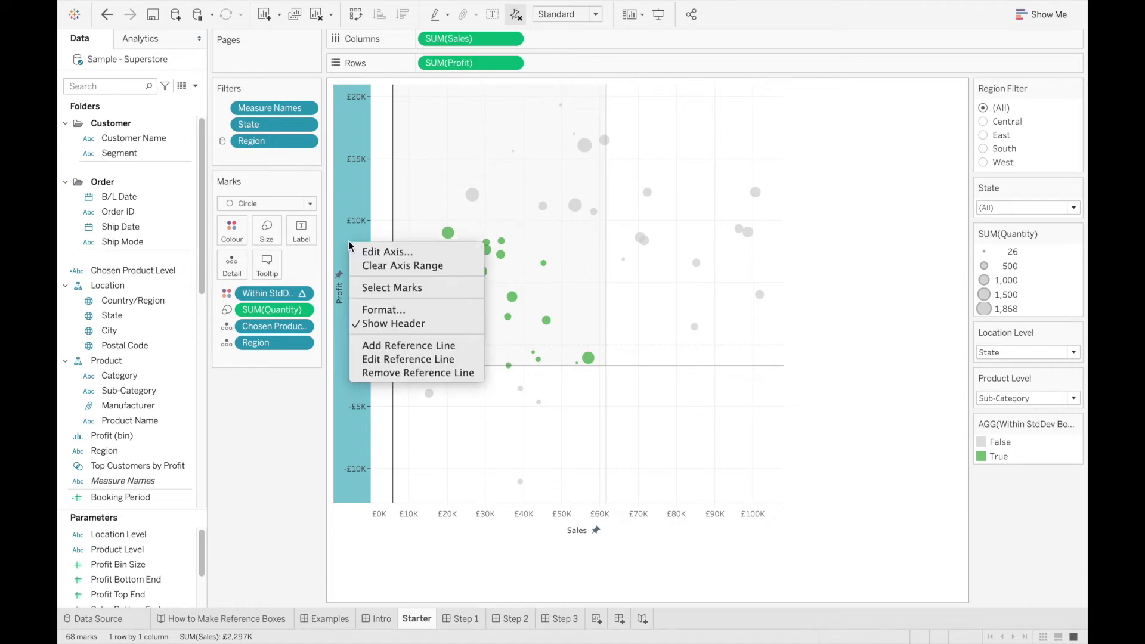
{"action": "left_click", "coordinate": [414, 348]}
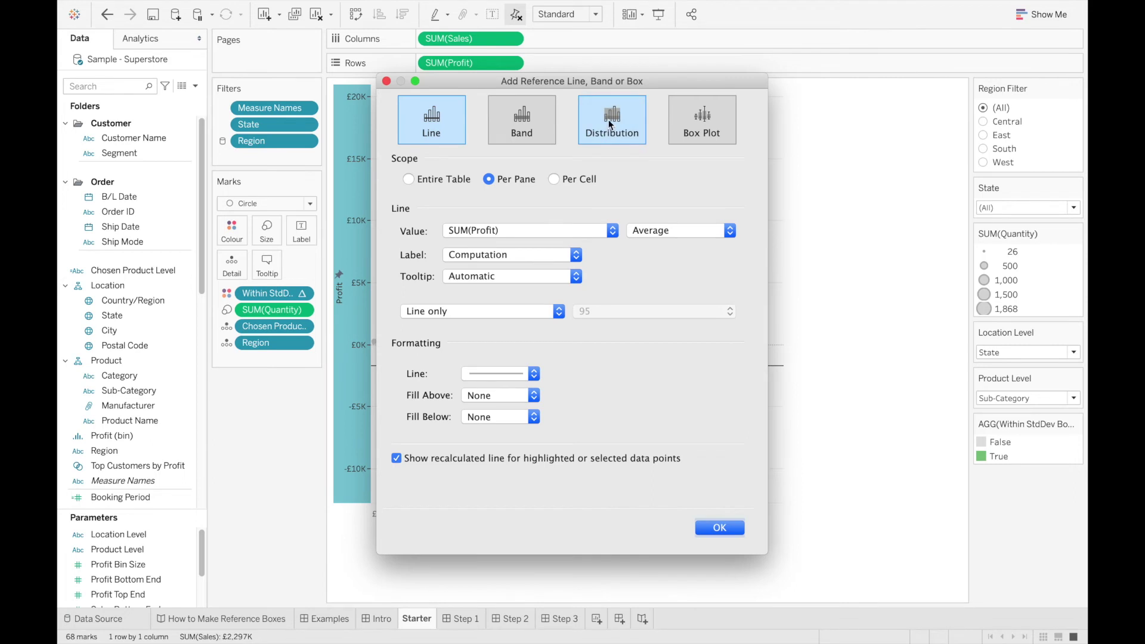
{"action": "left_click", "coordinate": [608, 121]}
{"action": "left_click", "coordinate": [564, 231]}
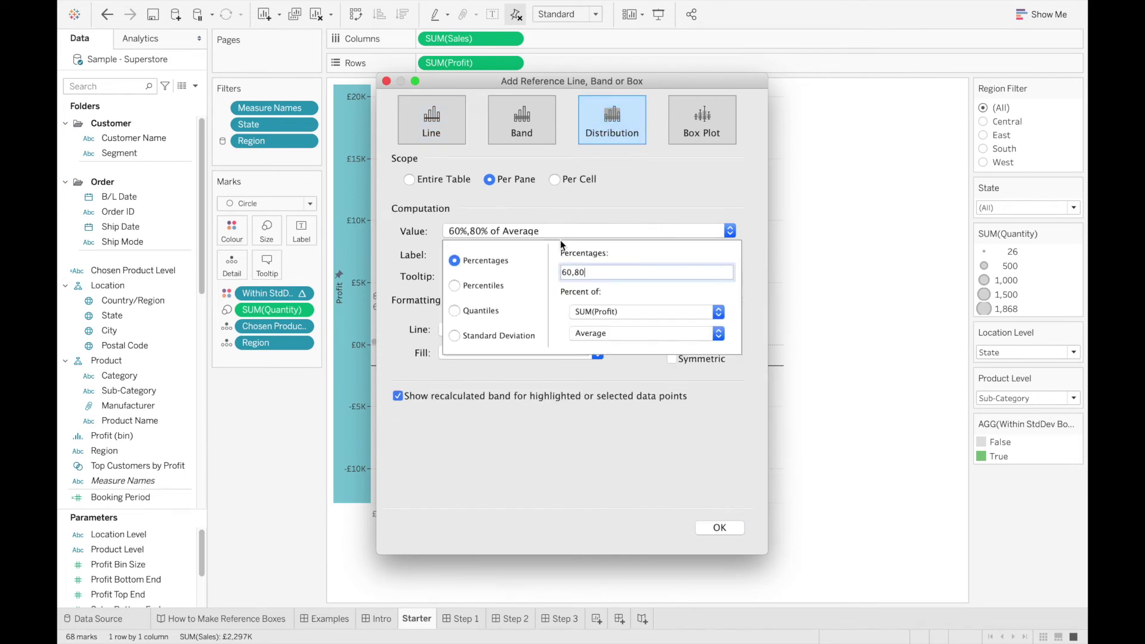
{"action": "left_click", "coordinate": [495, 336]}
{"action": "left_click_drag", "start_coordinate": [576, 271], "coordinate": [560, 273]}
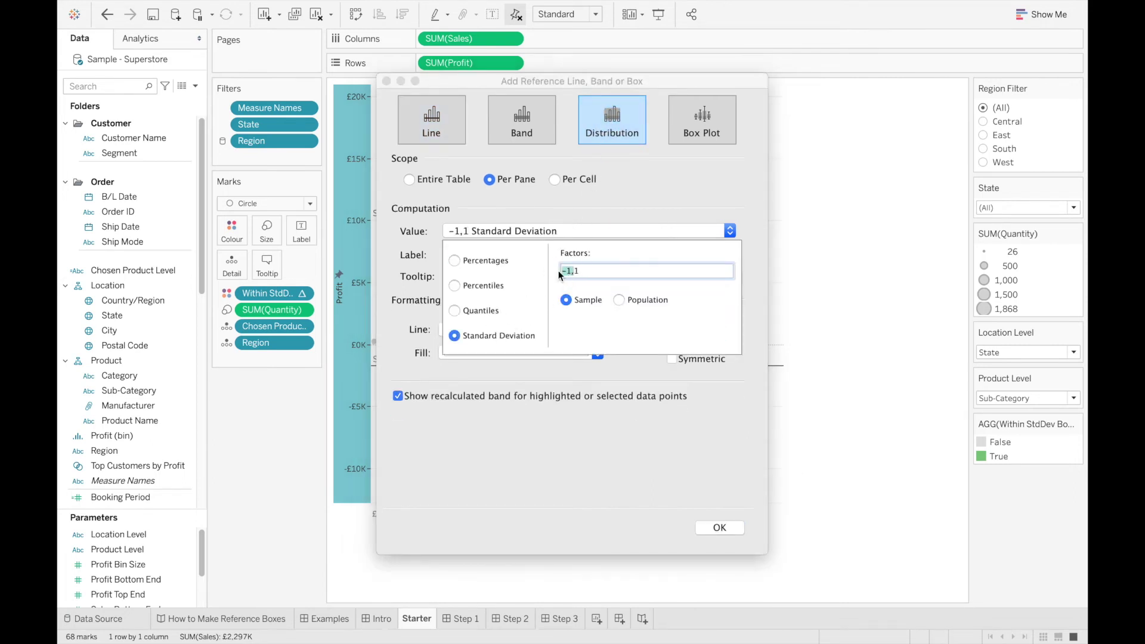
{"action": "key", "text": "BackSpace"}
{"action": "left_click", "coordinate": [575, 224]}
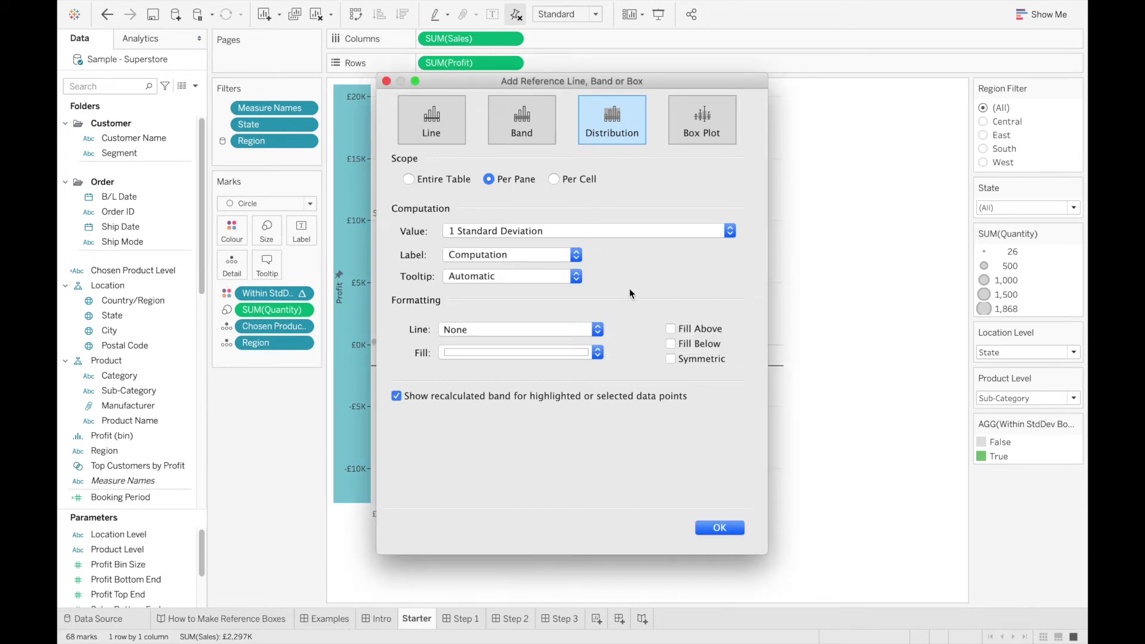
Step: Shade the band above, reversed and symmetric, not recalculated for selected points
{"action": "left_click", "coordinate": [676, 332]}
{"action": "left_click", "coordinate": [676, 372]}
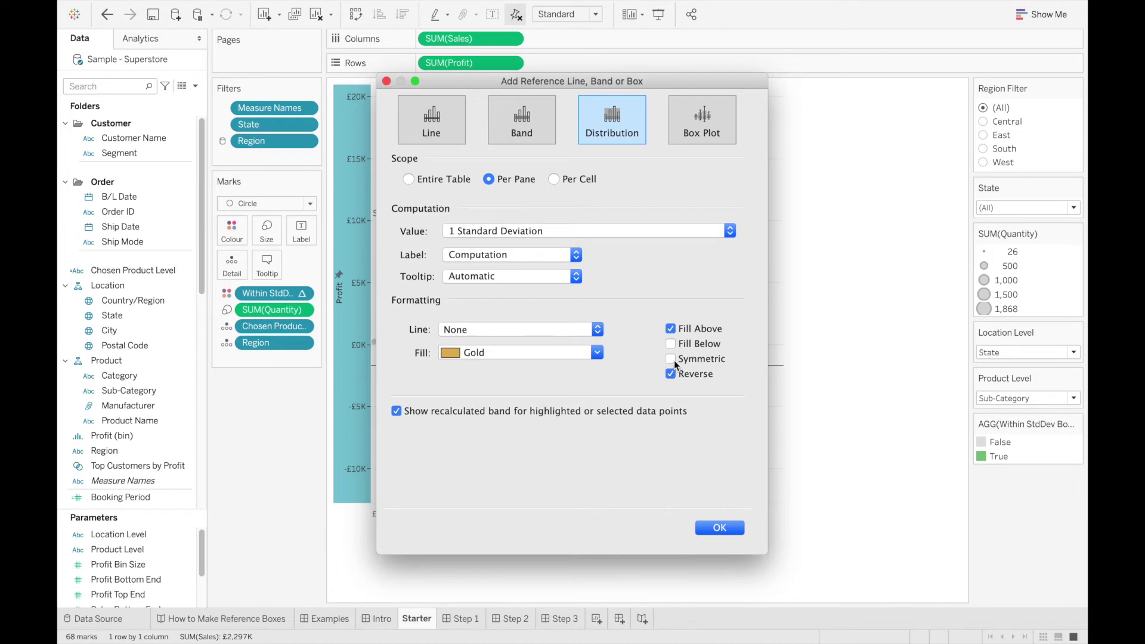
{"action": "left_click", "coordinate": [672, 359]}
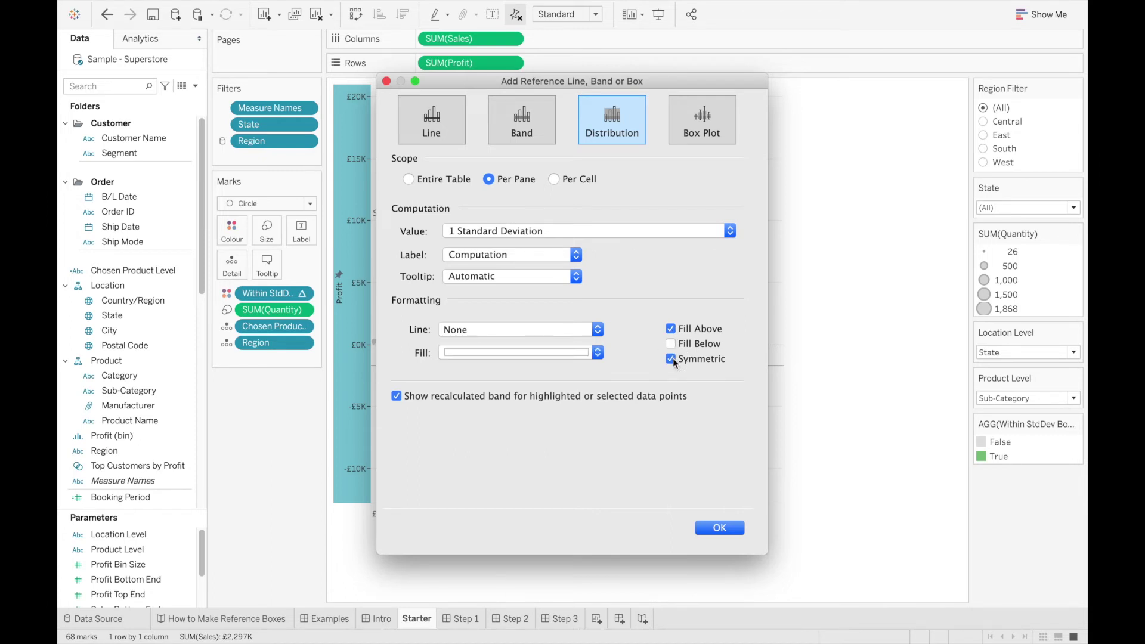
{"action": "left_click", "coordinate": [580, 356]}
{"action": "left_click", "coordinate": [581, 356]}
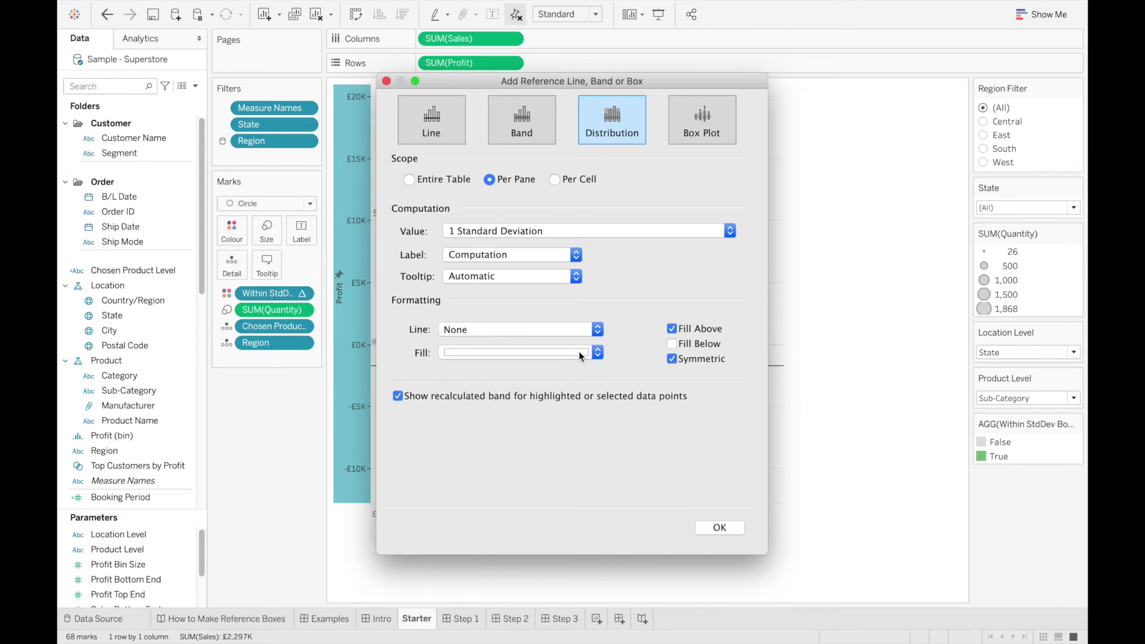
{"action": "left_click", "coordinate": [396, 396]}
Step: Give the Profit band no label and the thinnest solid line, then apply it
{"action": "left_click", "coordinate": [502, 258]}
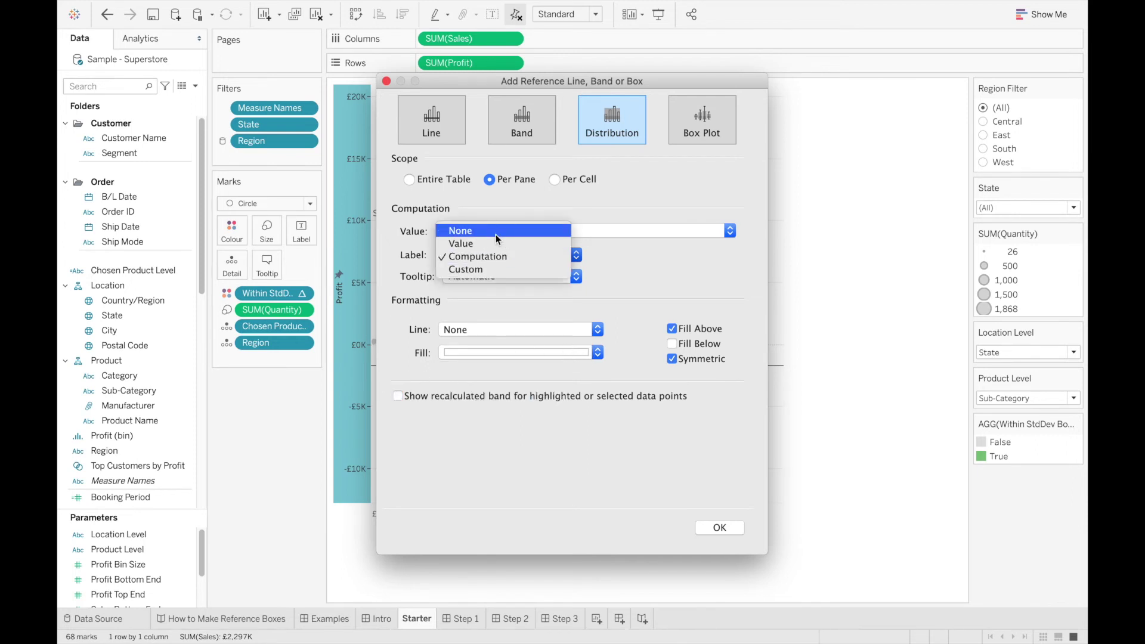
{"action": "left_click", "coordinate": [496, 232]}
{"action": "left_click", "coordinate": [491, 330]}
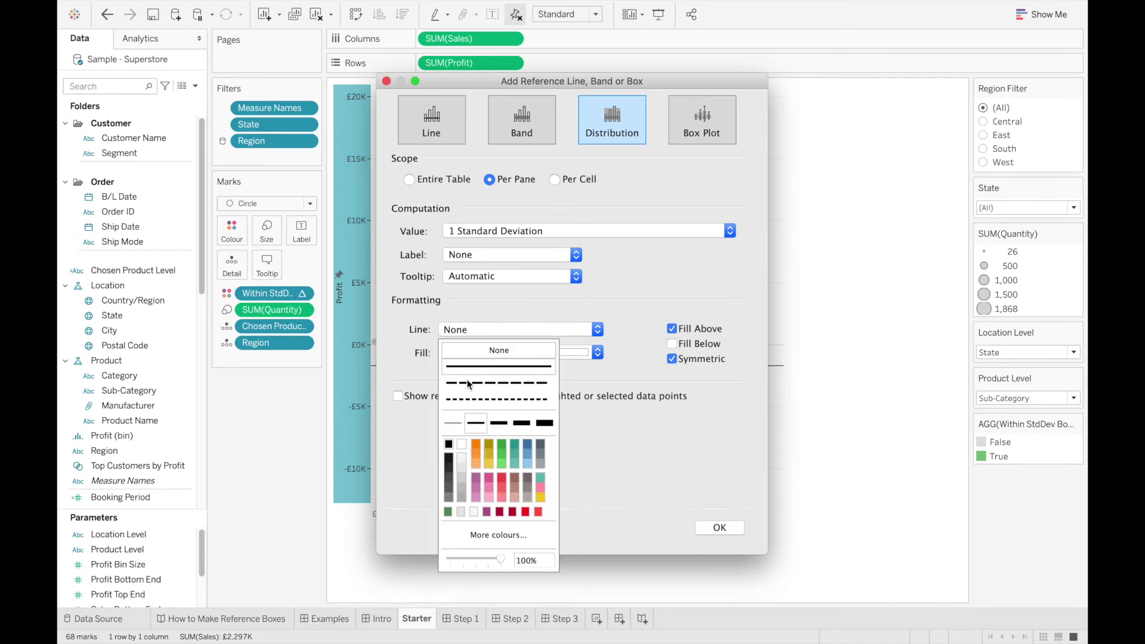
{"action": "left_click", "coordinate": [452, 423]}
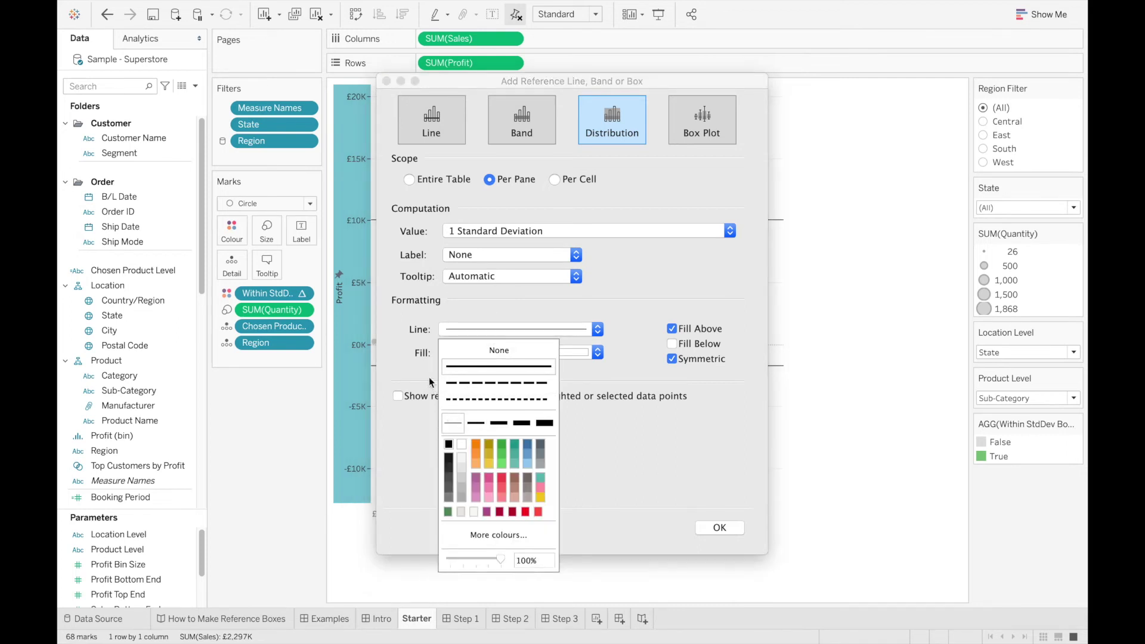
{"action": "left_click", "coordinate": [425, 375]}
{"action": "left_click", "coordinate": [722, 529]}
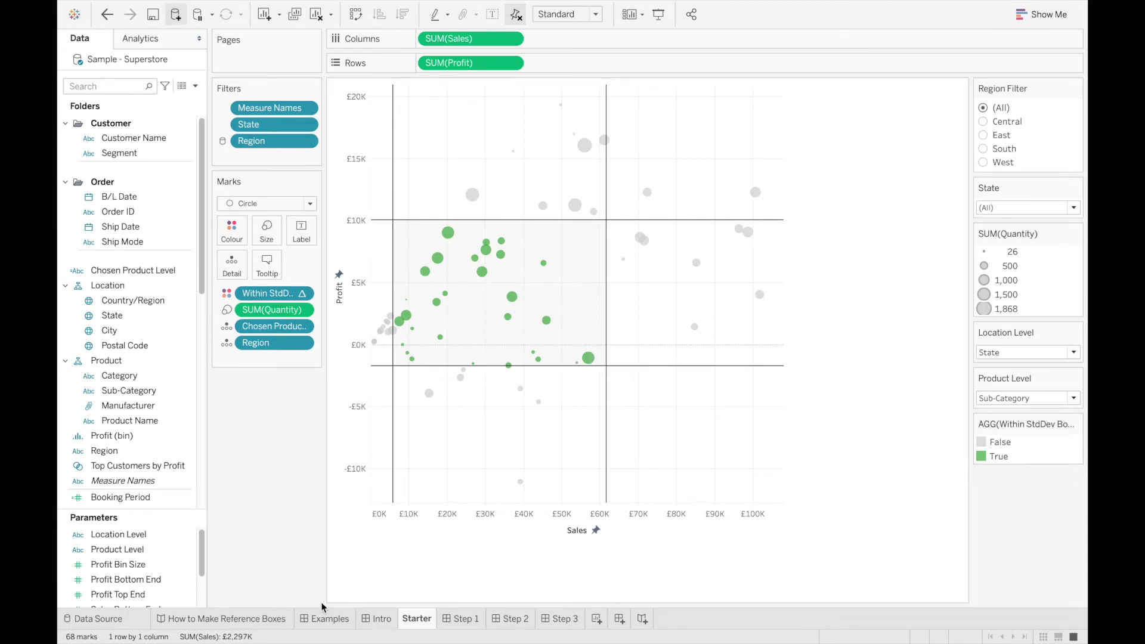
Step: Switch to the Examples dashboard and view tooltips on the example reference boxes
{"action": "left_click", "coordinate": [324, 617]}
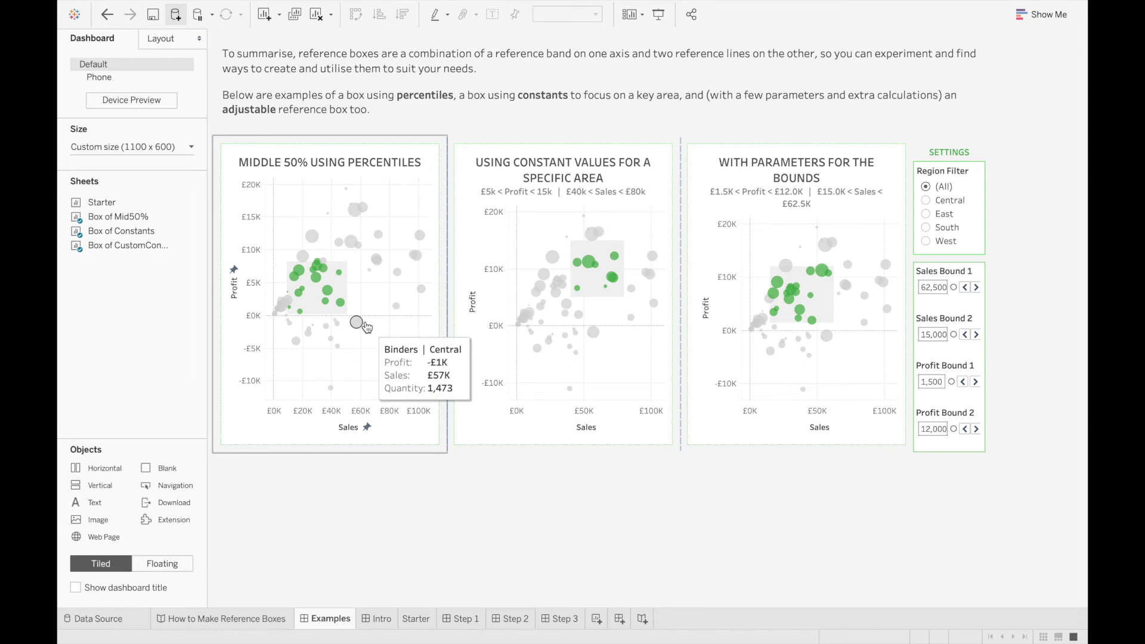
{"action": "mouse_move", "coordinate": [361, 315]}
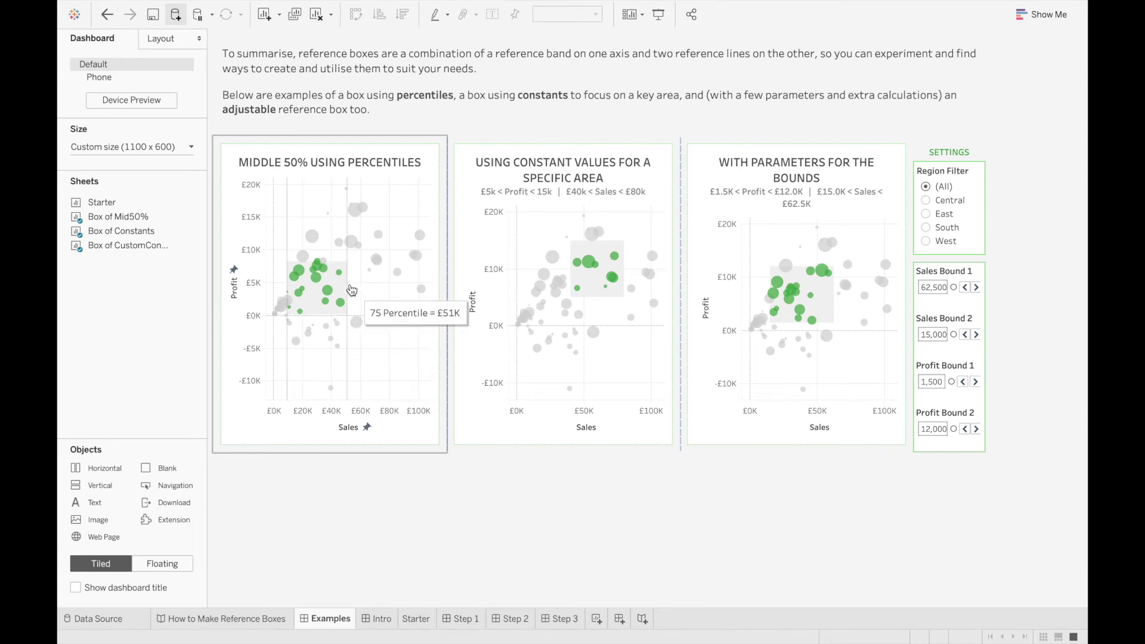
{"action": "mouse_move", "coordinate": [340, 282]}
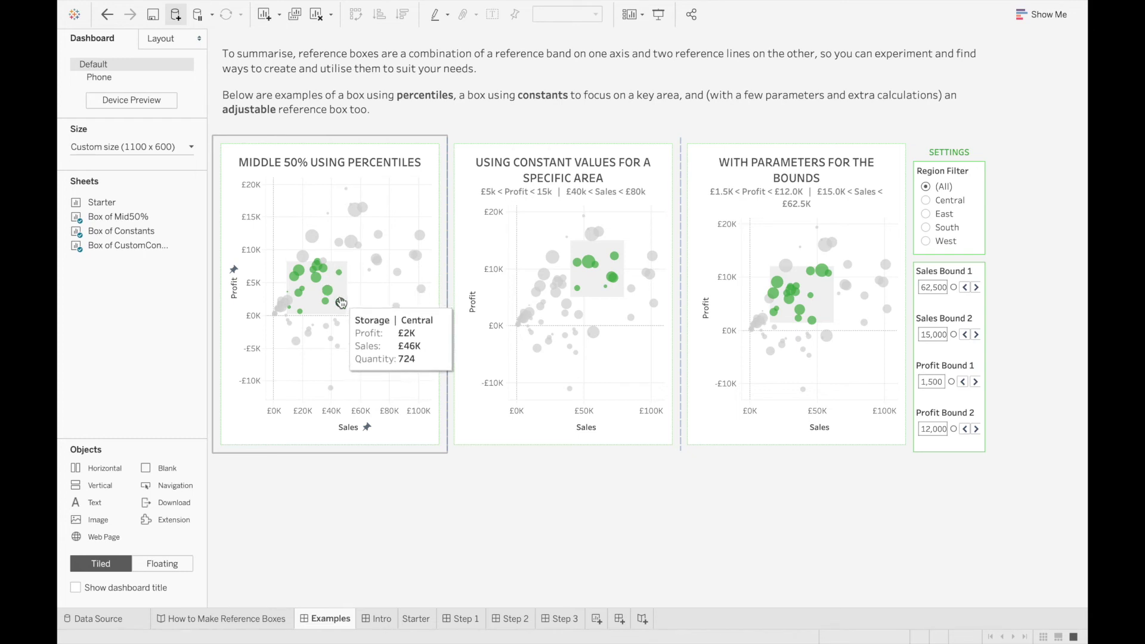
{"action": "mouse_move", "coordinate": [584, 265]}
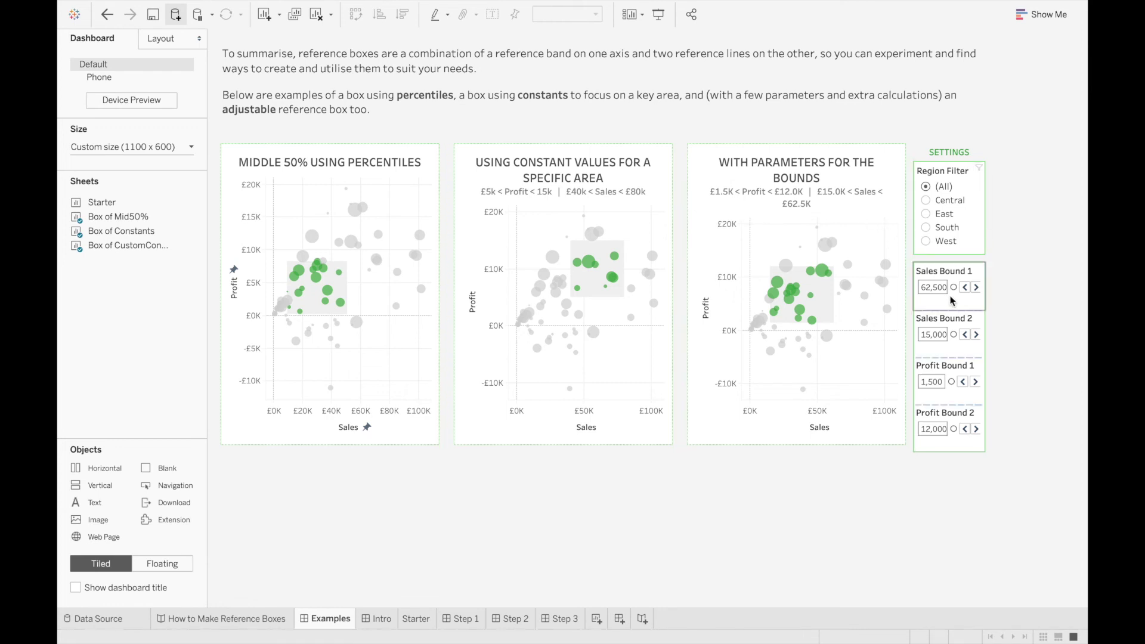
Step: Step Sales bounds to 63,000 and 15,500 and Profit bounds to 2,000 and 12,500
{"action": "left_click", "coordinate": [976, 287]}
{"action": "left_click", "coordinate": [977, 334]}
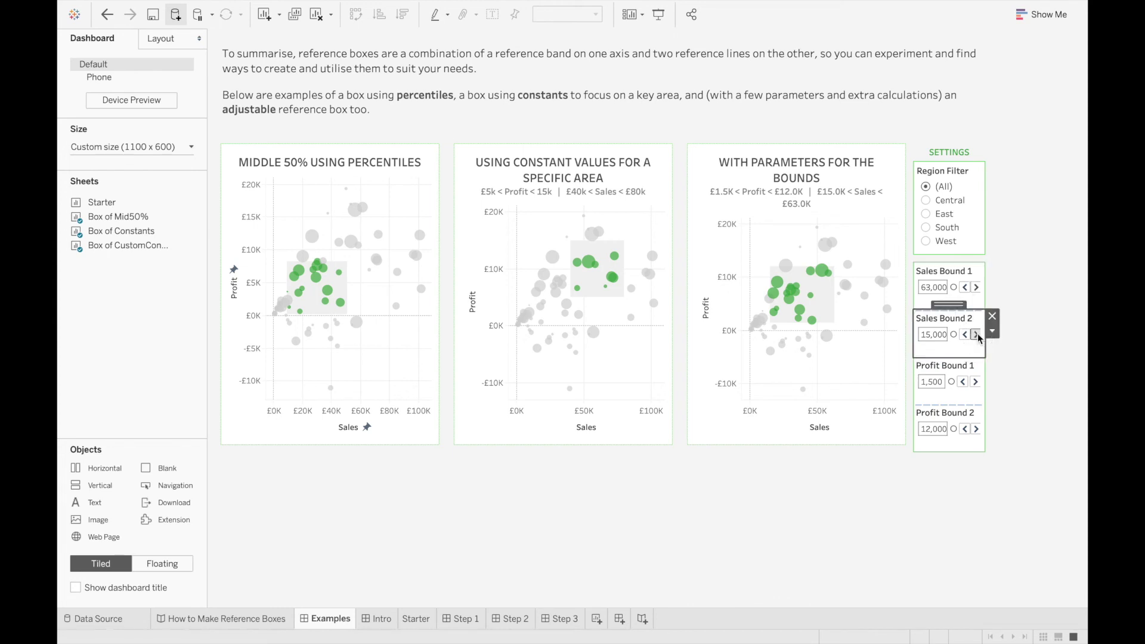
{"action": "left_click", "coordinate": [976, 381]}
{"action": "left_click", "coordinate": [976, 429]}
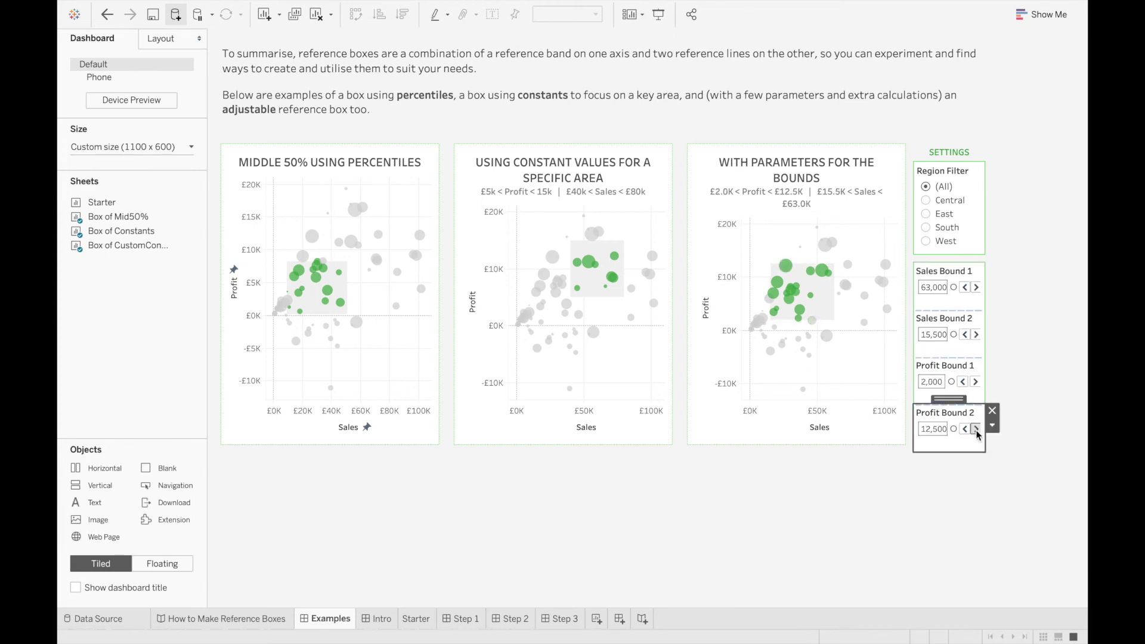
{"action": "left_click", "coordinate": [960, 481]}
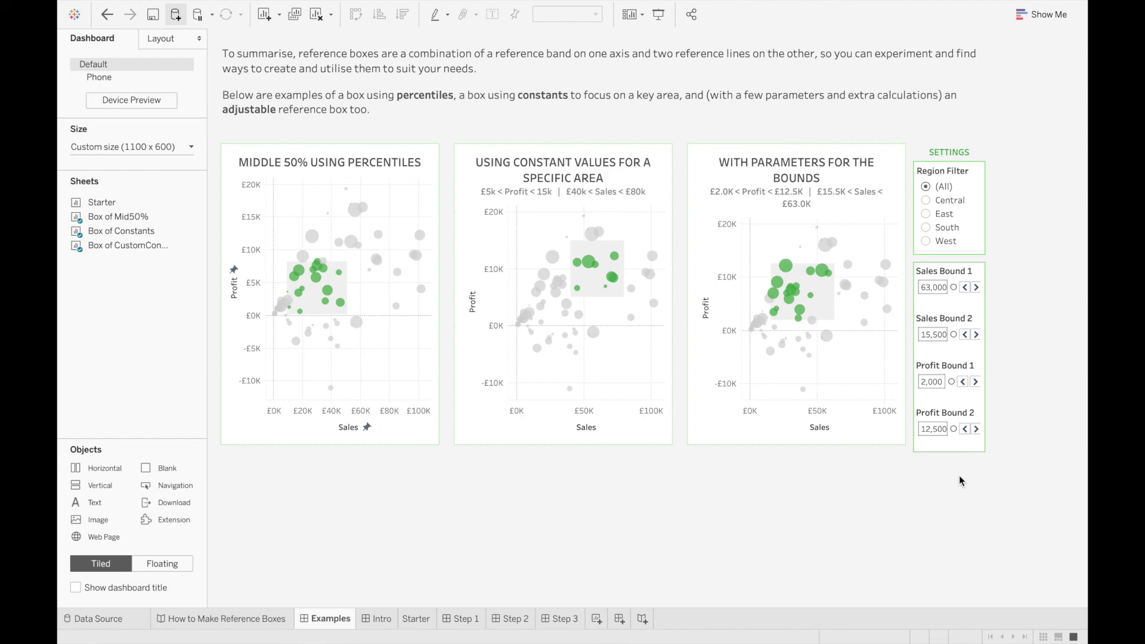